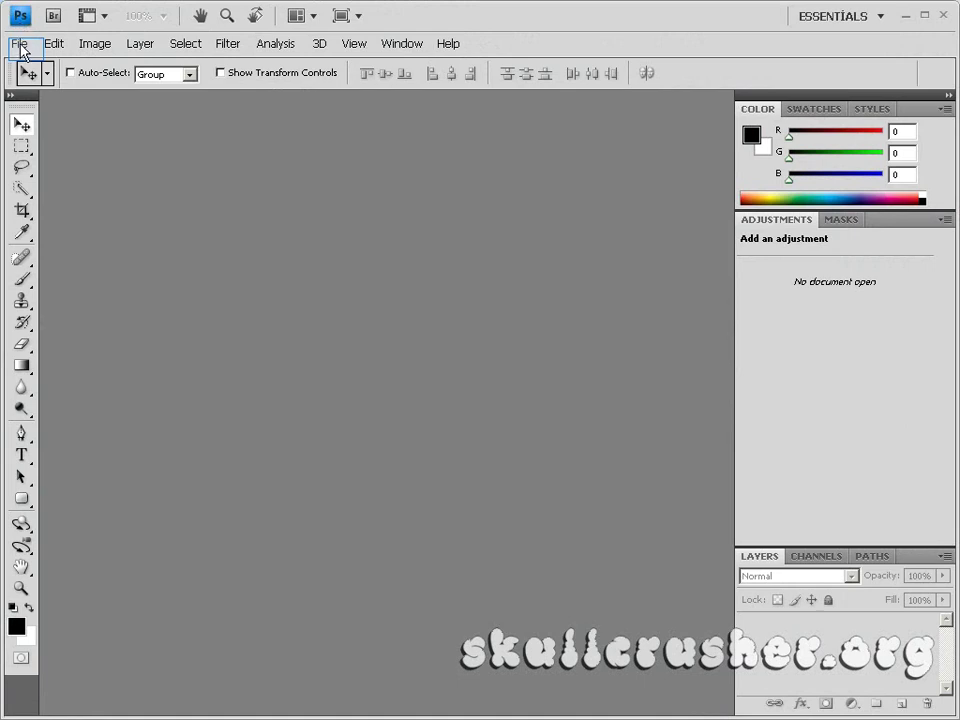
# - Create a new document from the 400 px X 400 px preset
pyautogui.click(19, 43)
pyautogui.click(33, 64)
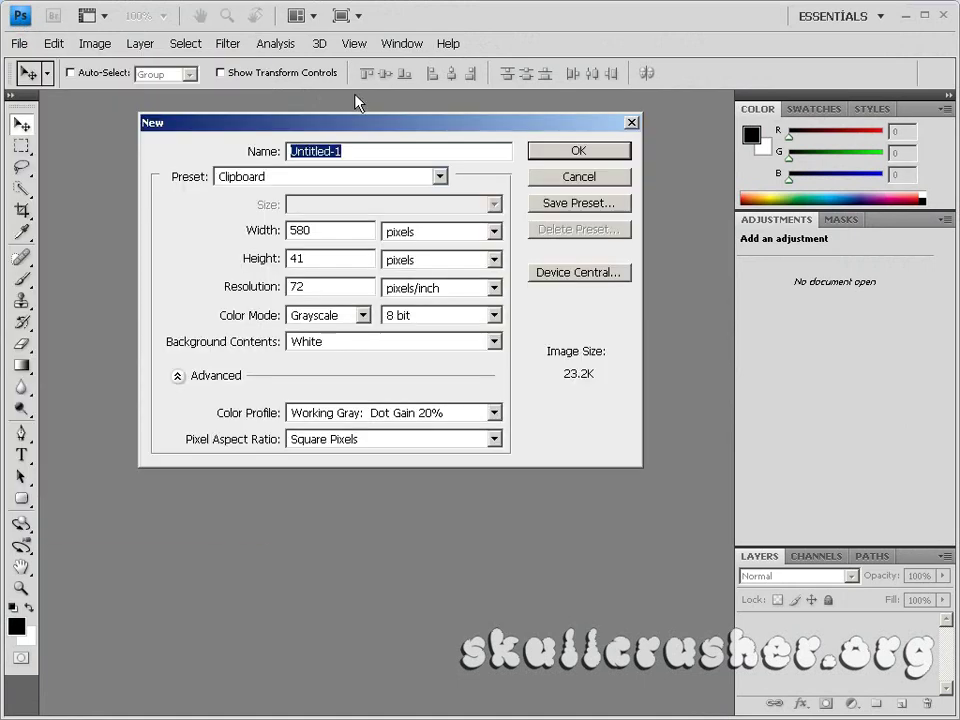
pyautogui.click(440, 176)
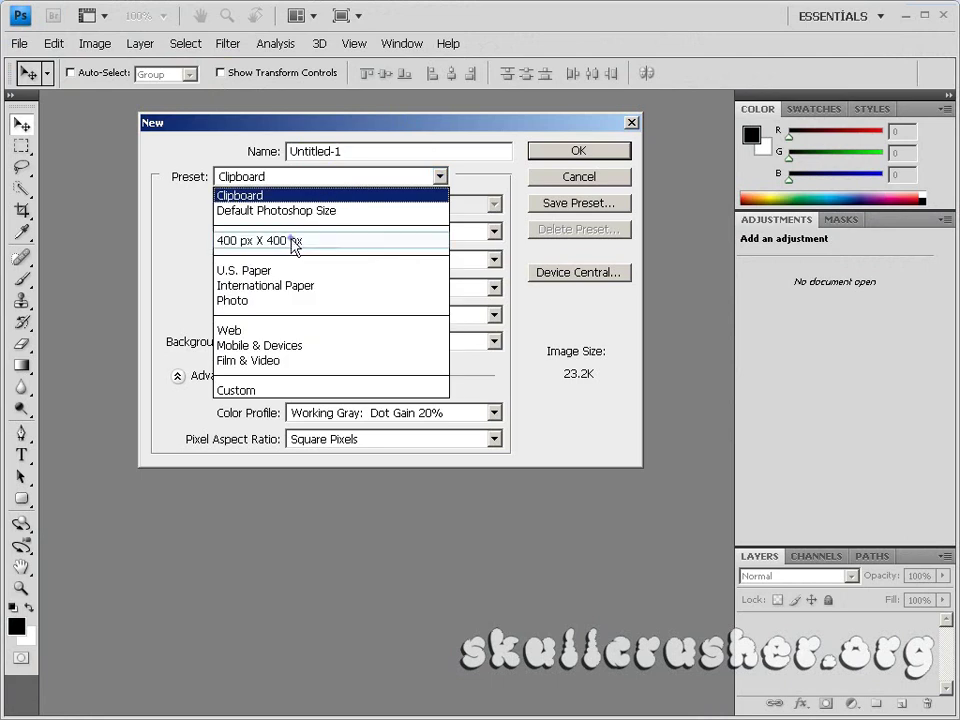
pyautogui.click(296, 242)
pyautogui.click(577, 152)
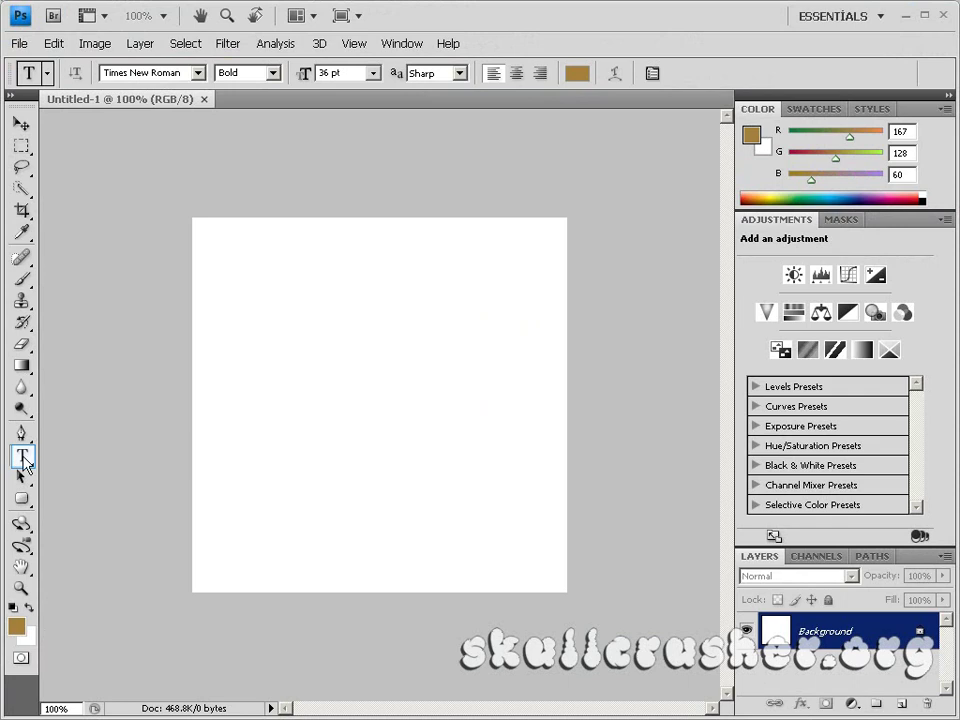
# - Reset the colors to default black and add the text INFINITY TEKNOLOJI across the middle of the canvas
pyautogui.press('d')
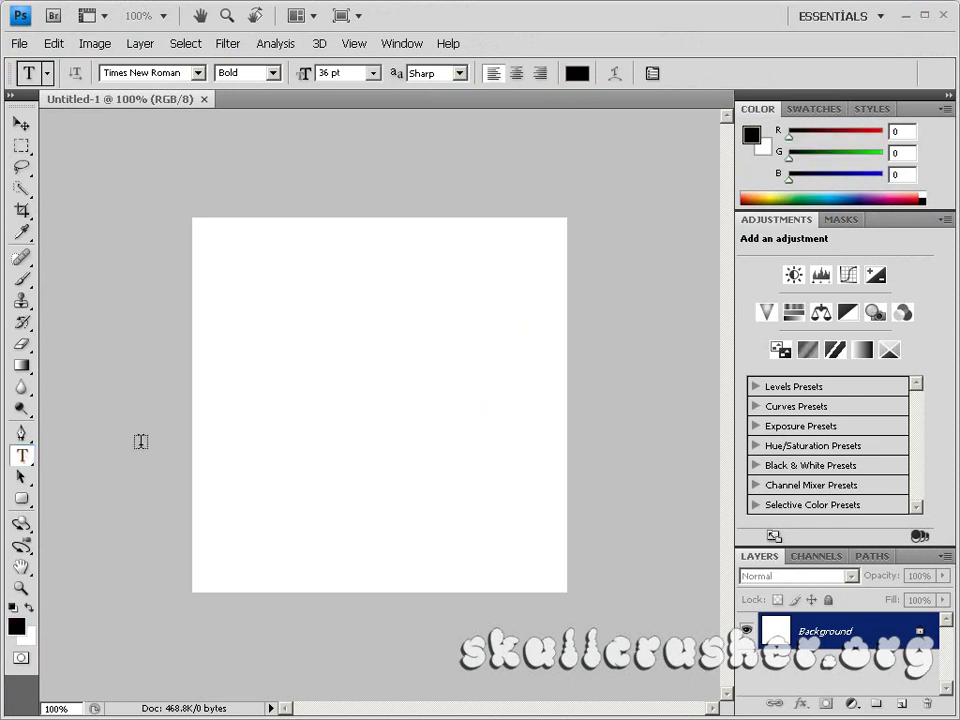
pyautogui.click(197, 398)
pyautogui.write('INFINIT ')
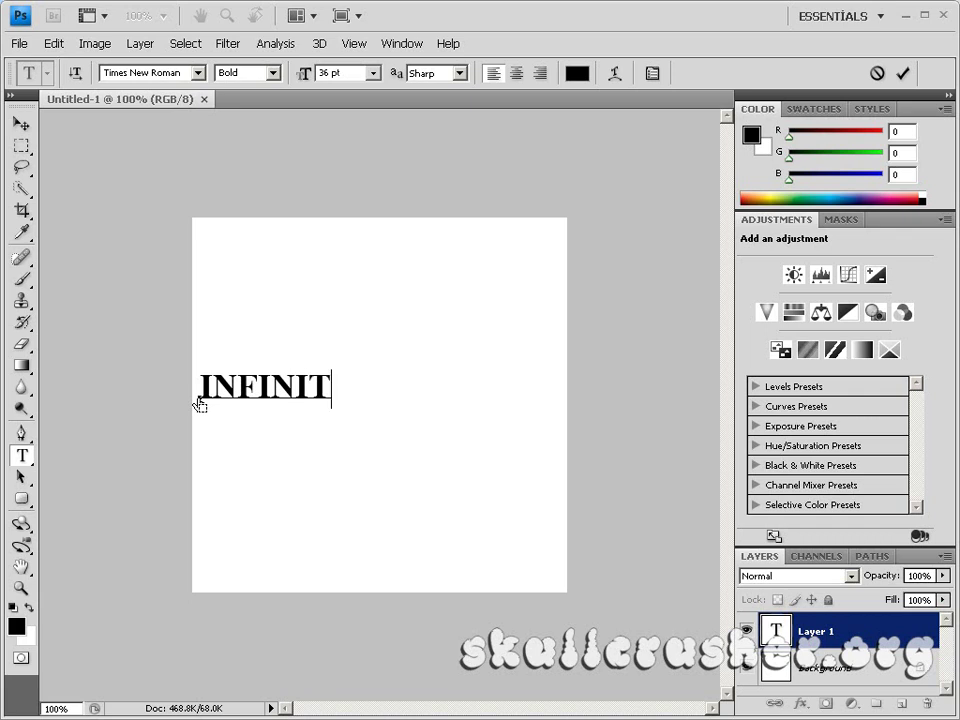
pyautogui.write('Y TEK')
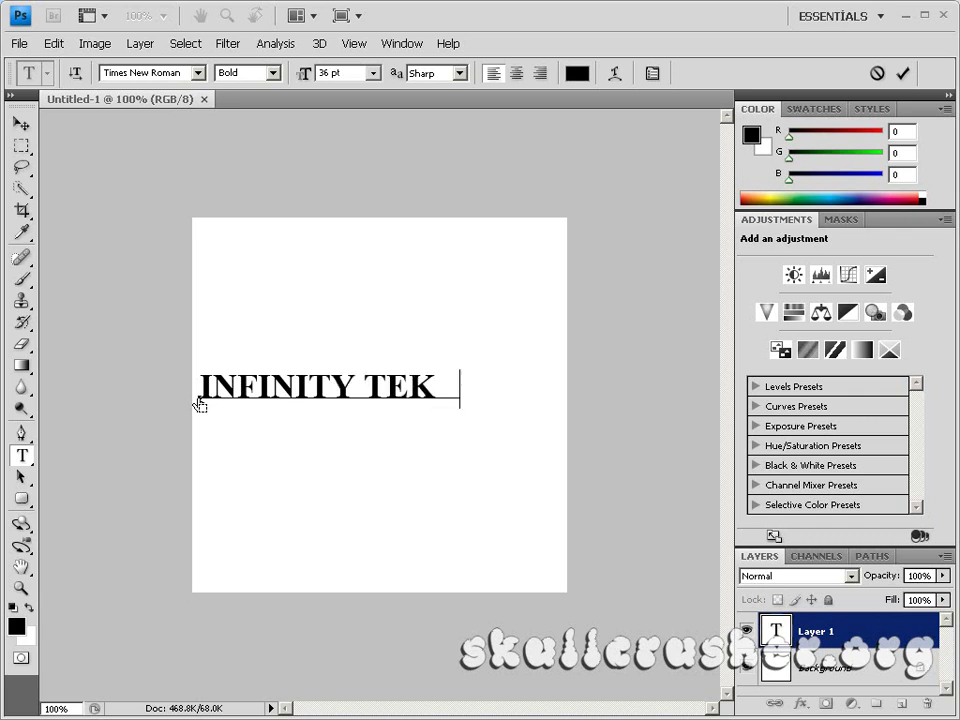
pyautogui.write('NOLOJI')
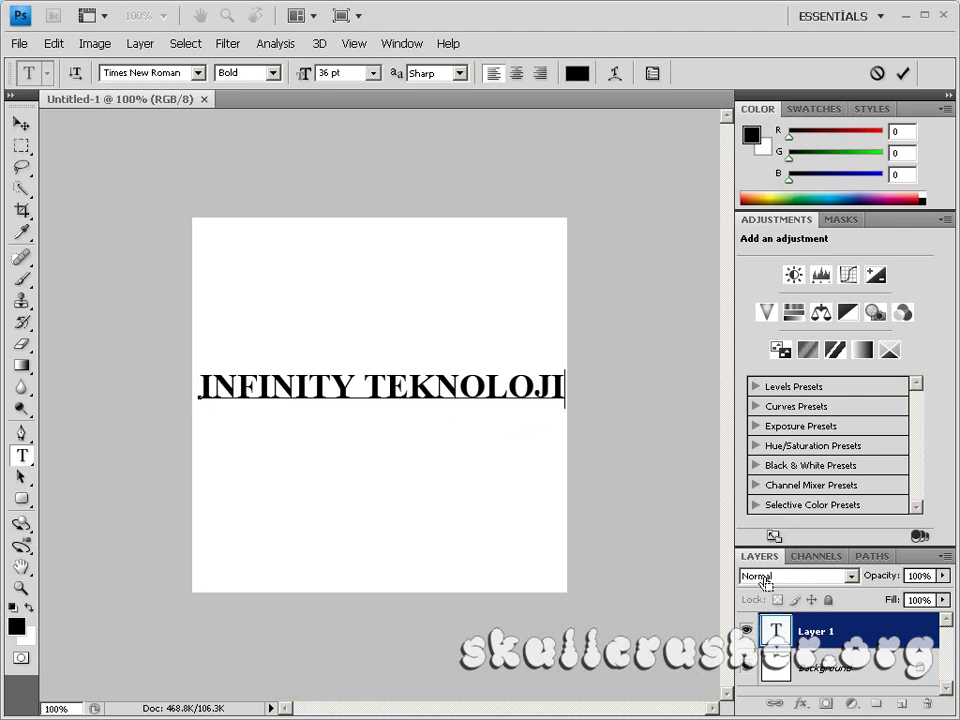
# - Load the text layer's outline as a selection and save it as a new channel named alpha
pyautogui.keyDown('ctrl'); pyautogui.click(773, 628); pyautogui.keyUp('ctrl')
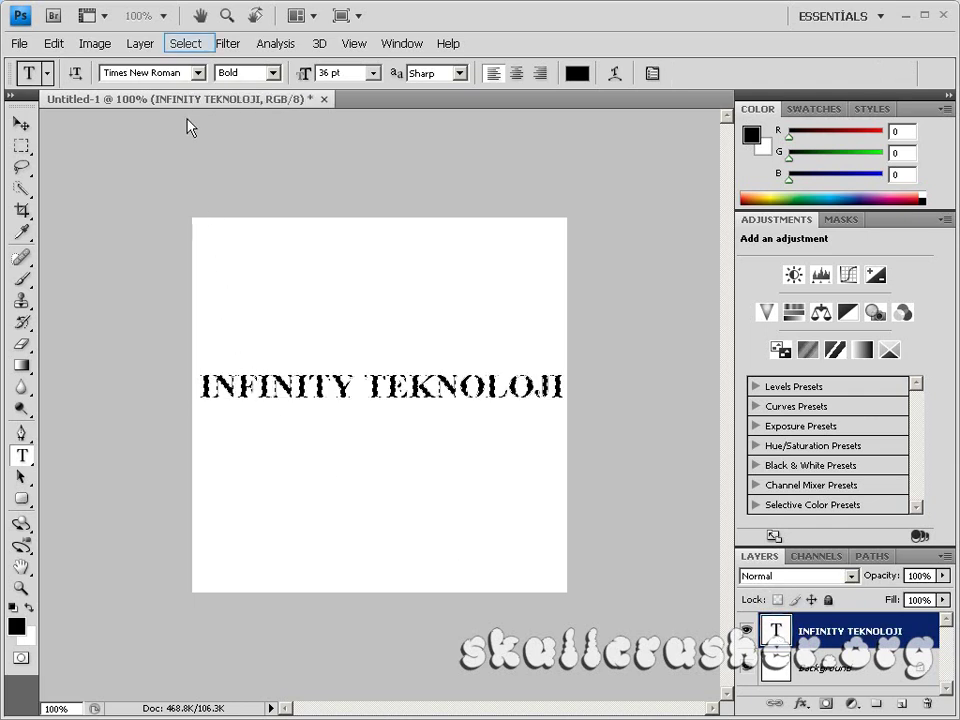
pyautogui.click(185, 44)
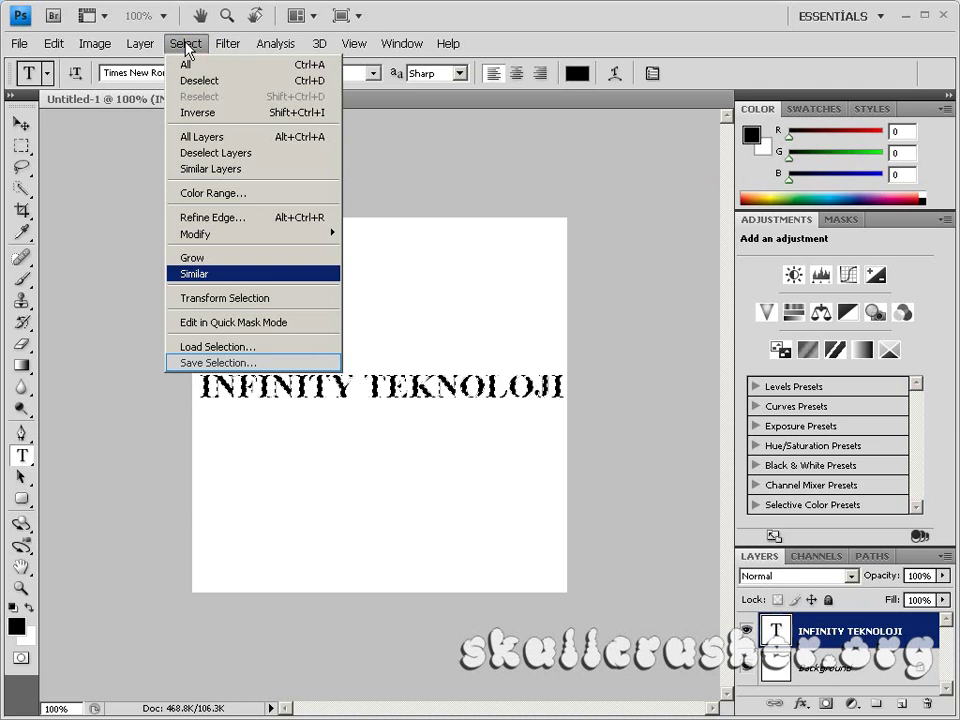
pyautogui.click(248, 362)
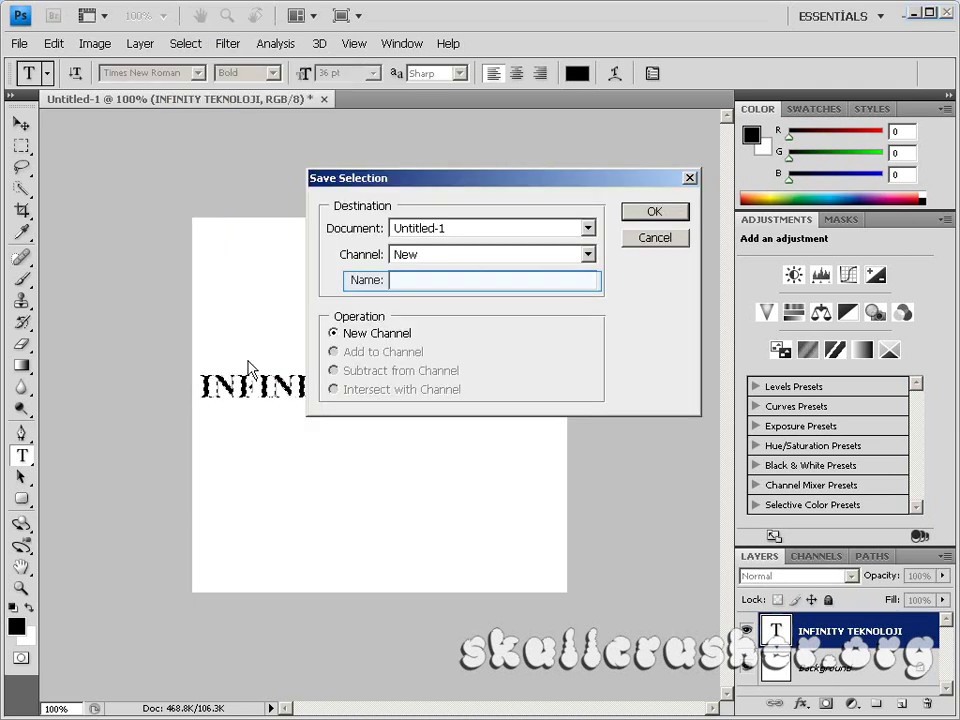
pyautogui.write('alpha')
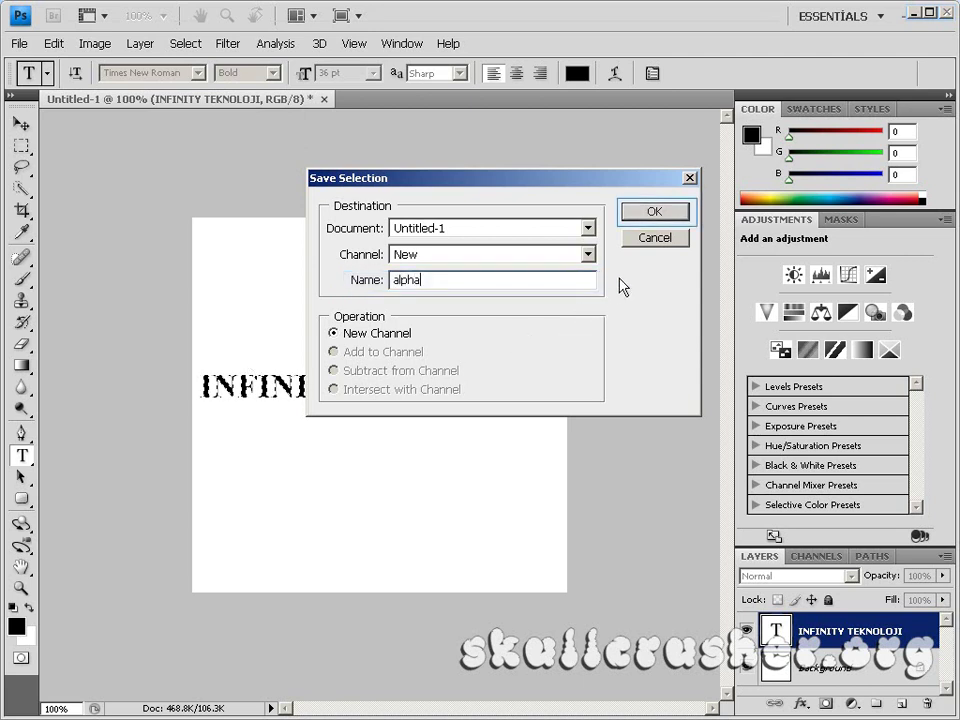
pyautogui.click(652, 214)
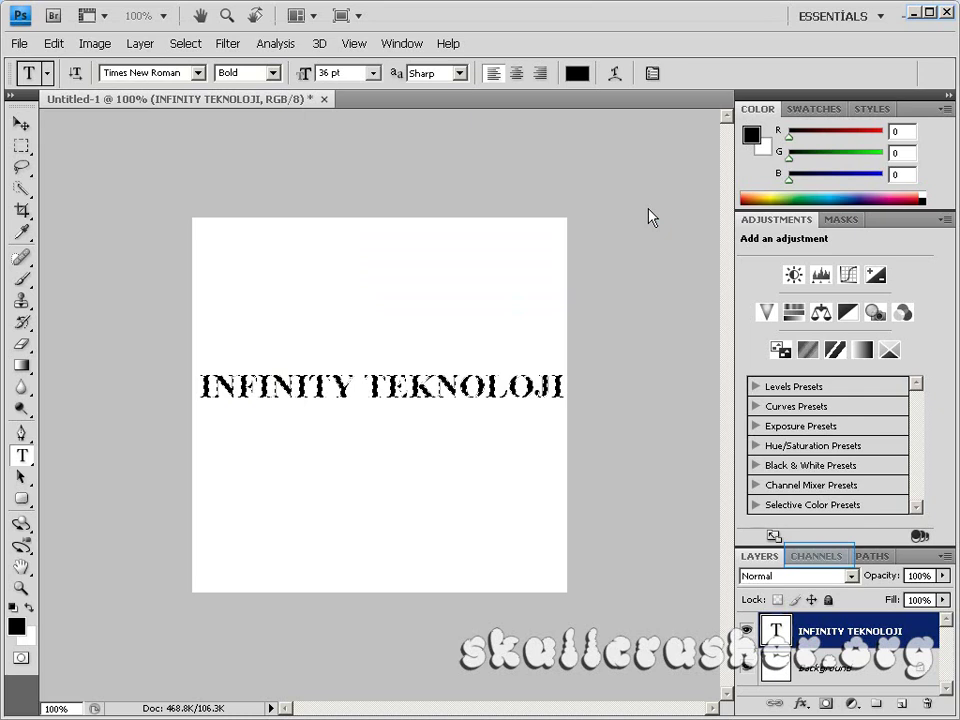
# - Apply a Gaussian Blur with a 5.0 pixel radius to the selected letters in the alpha channel
pyautogui.click(822, 557)
pyautogui.scroll(-1, 948, 622)
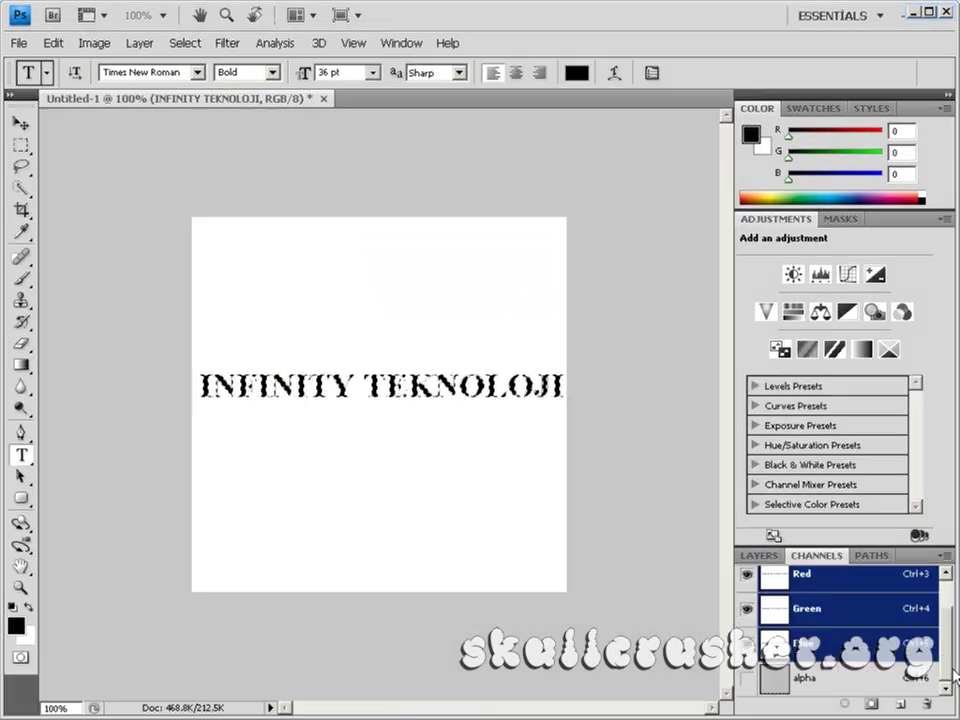
pyautogui.click(780, 678)
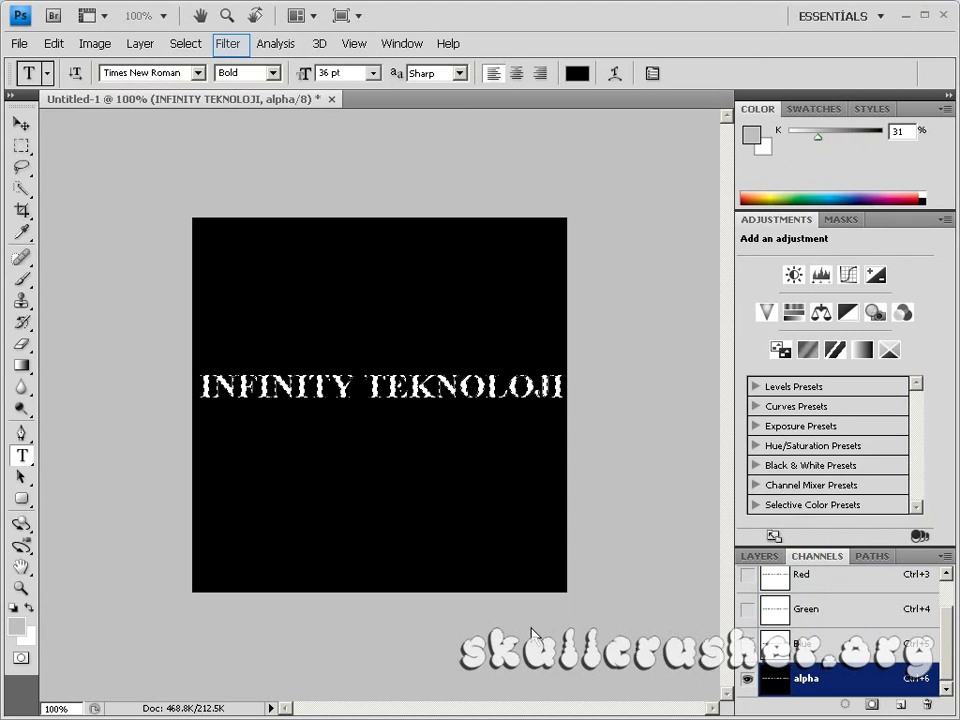
pyautogui.click(229, 43)
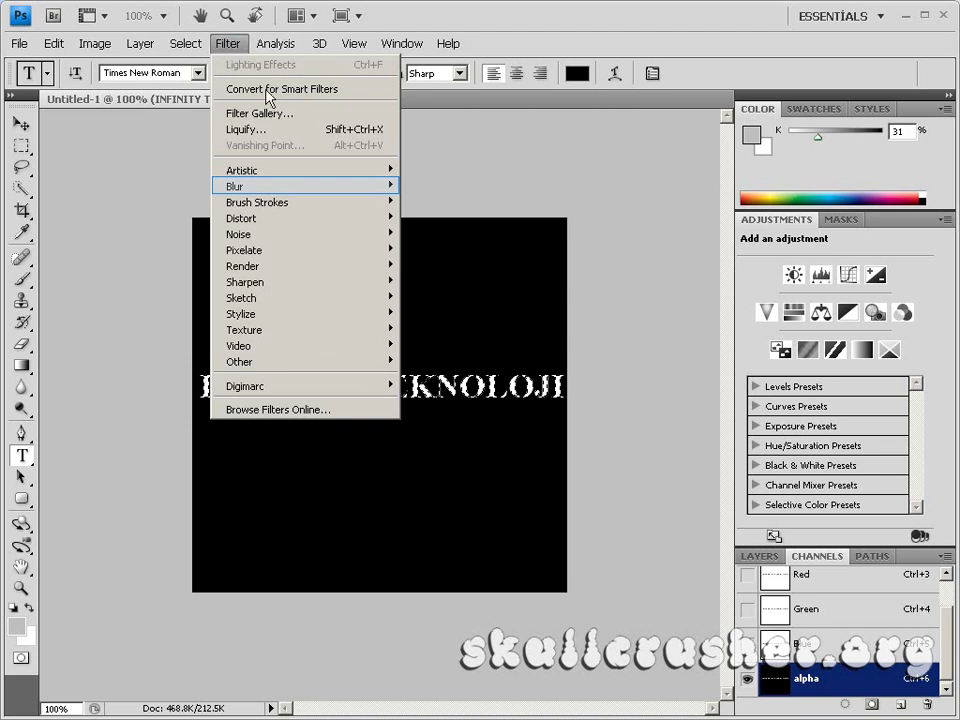
pyautogui.moveTo(273, 191)
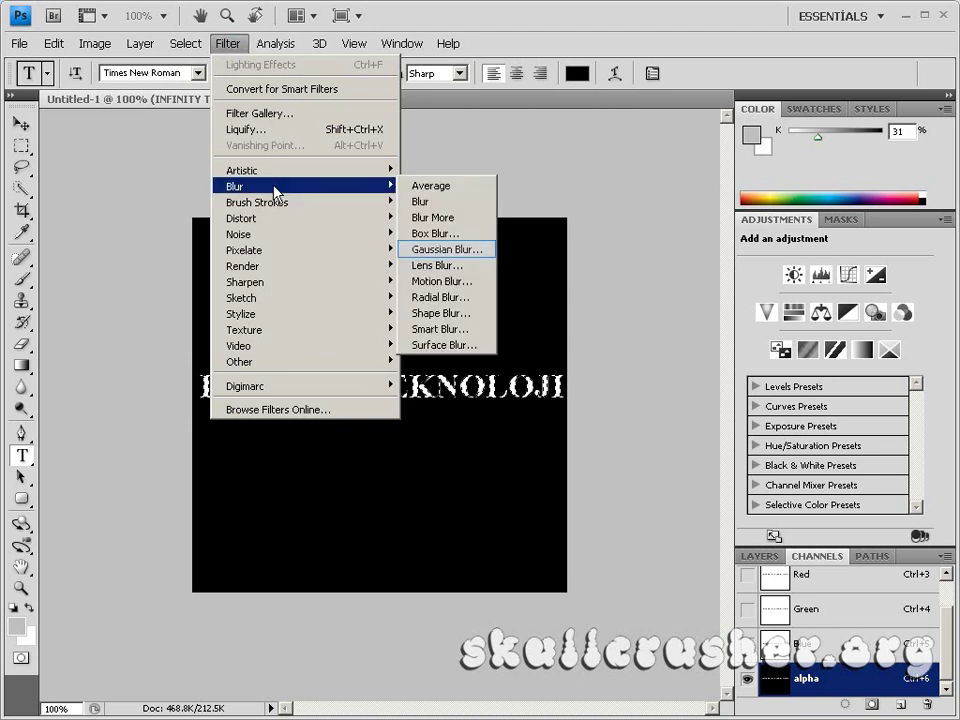
pyautogui.click(450, 250)
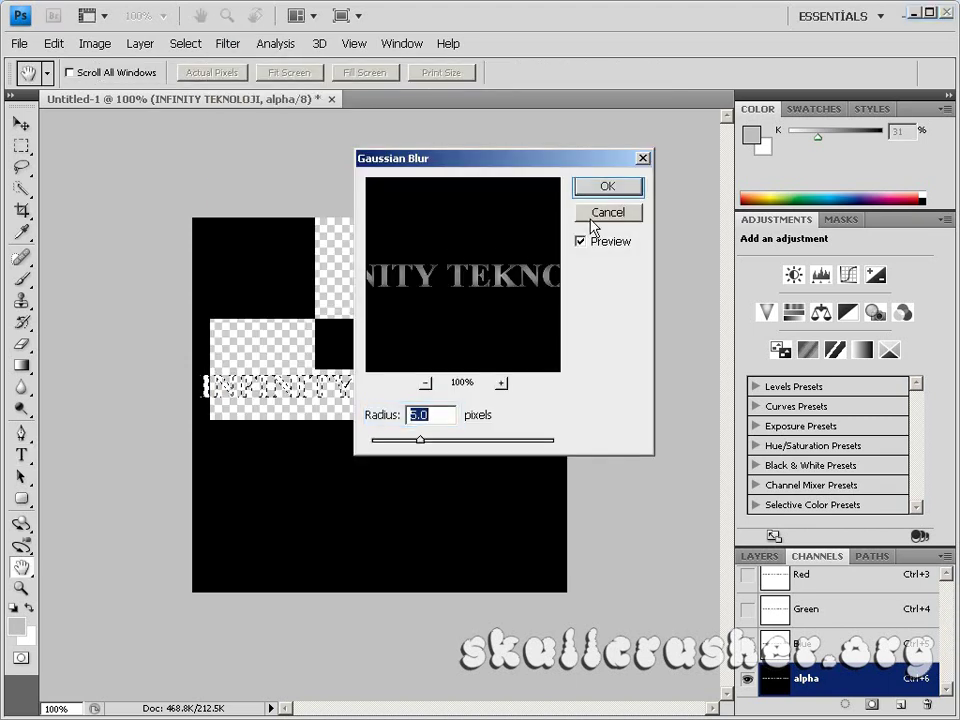
pyautogui.click(608, 188)
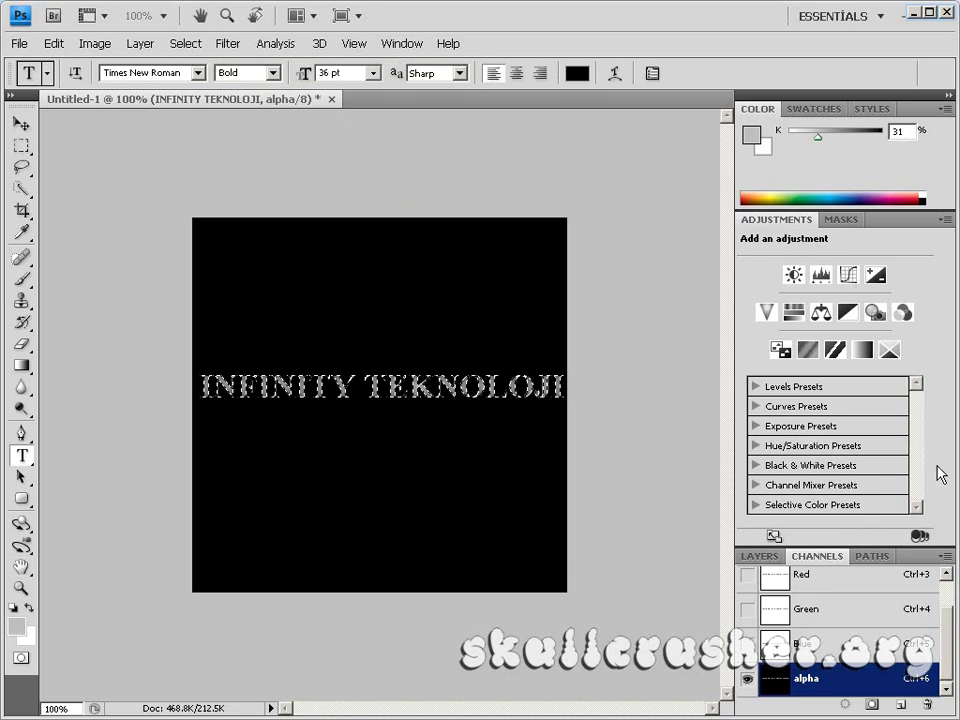
# - Reactivate the composite RGB channel and recolor the text with the foreground color a7803c
pyautogui.click(950, 570)
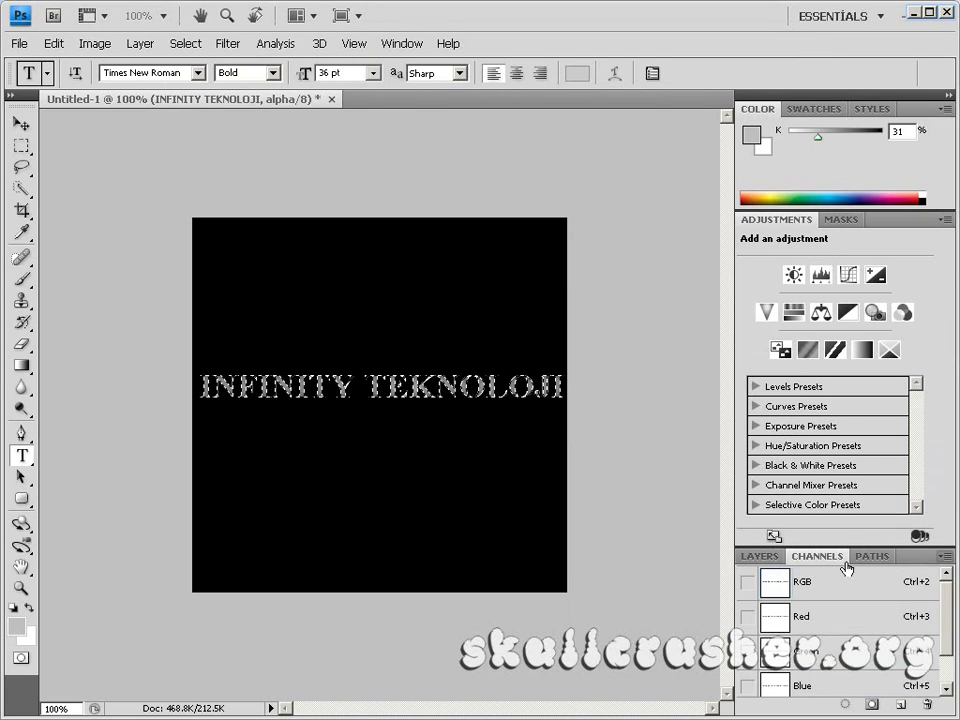
pyautogui.click(776, 581)
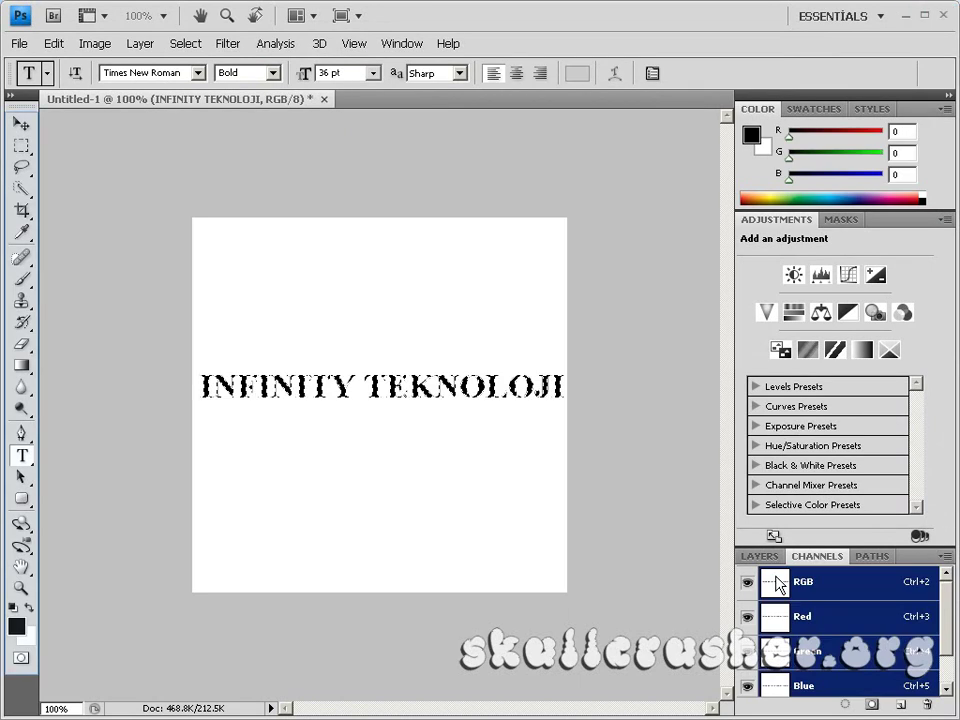
pyautogui.click(16, 625)
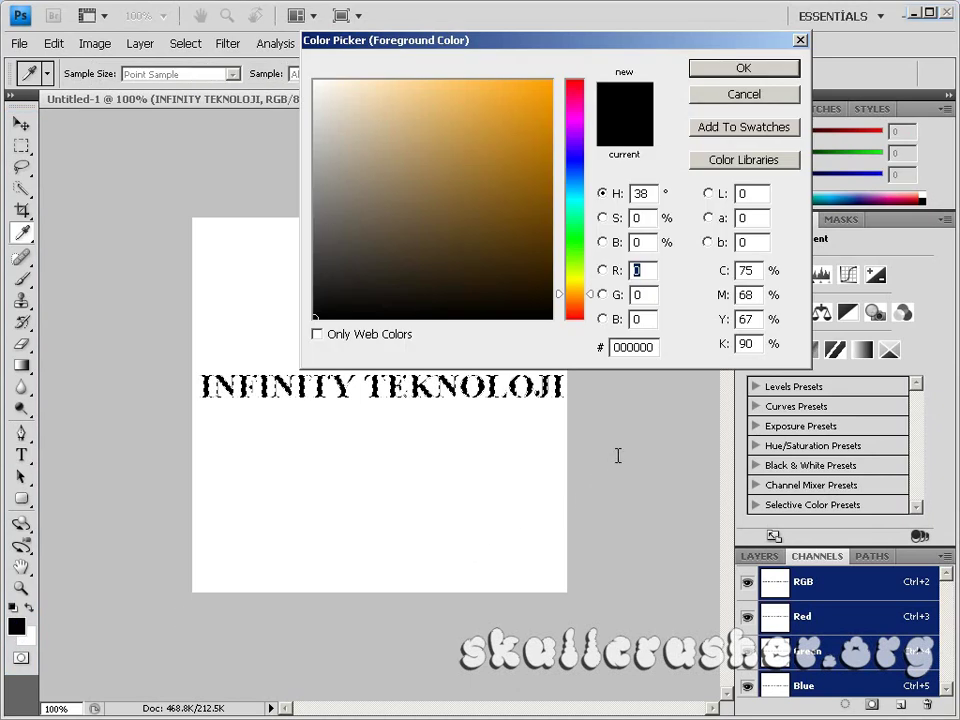
pyautogui.click(634, 347)
pyautogui.write('0000a7')
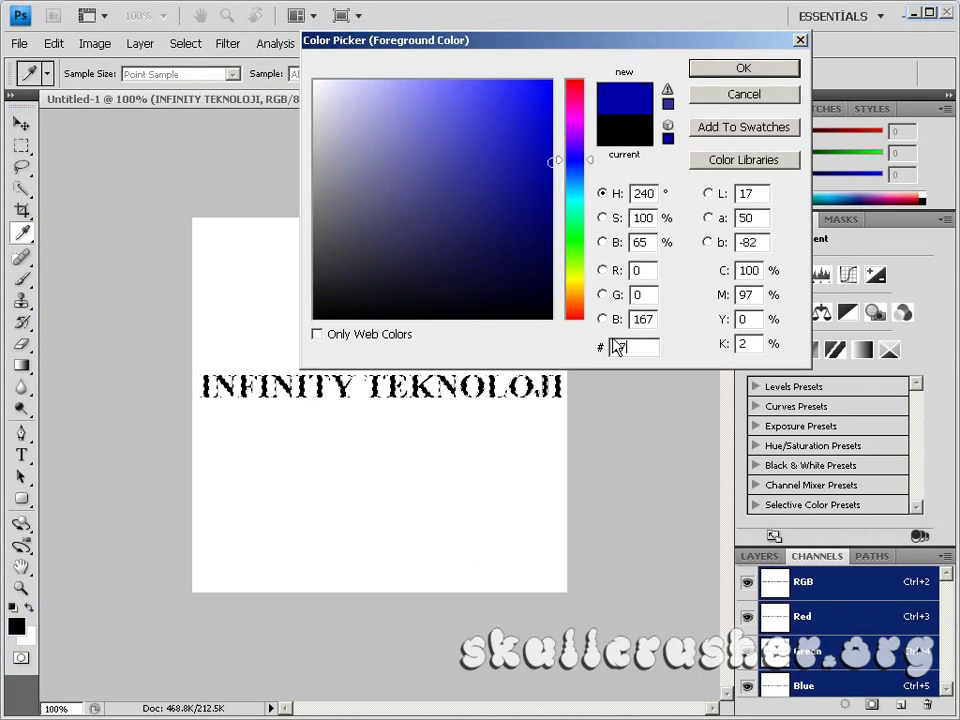
pyautogui.write('803c')
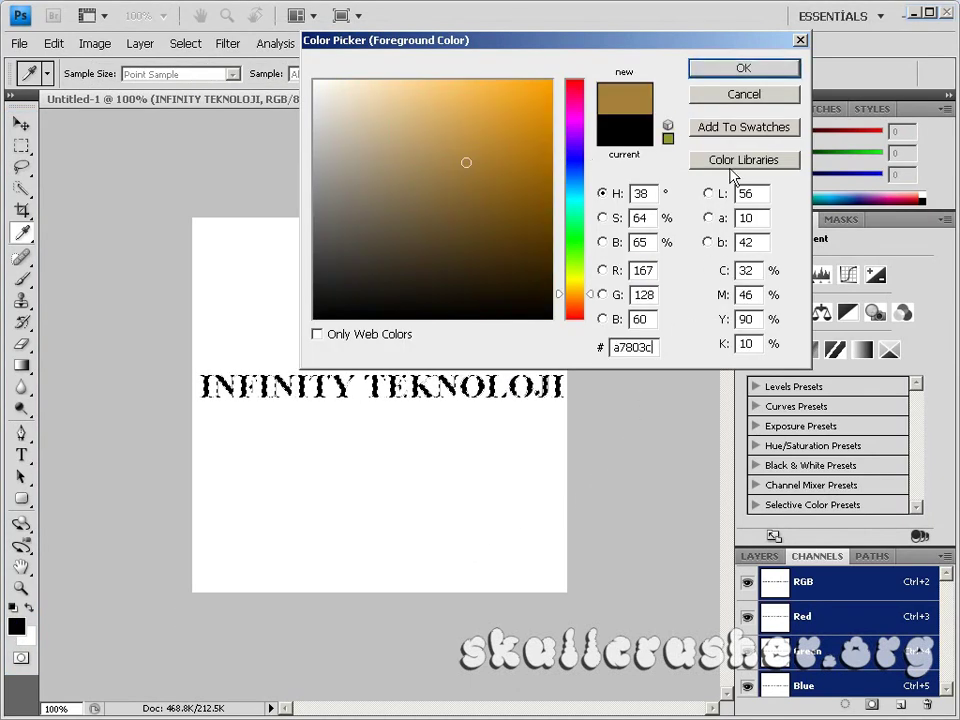
pyautogui.click(740, 69)
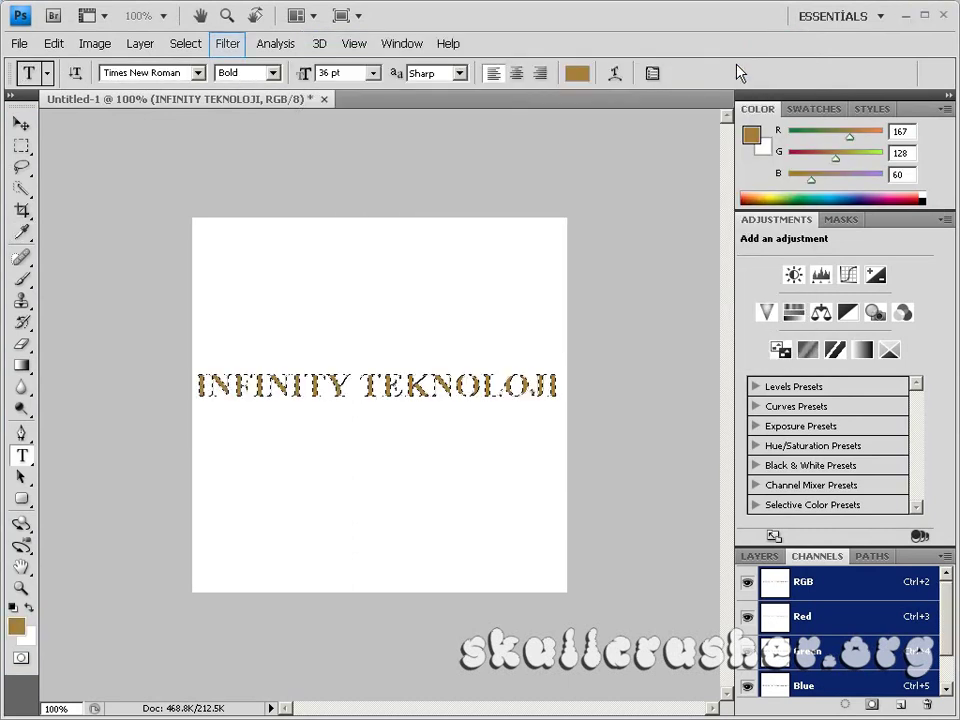
# - Render Clouds inside the selected letters, rasterizing the type layer, and repeat the filter once
pyautogui.click(228, 45)
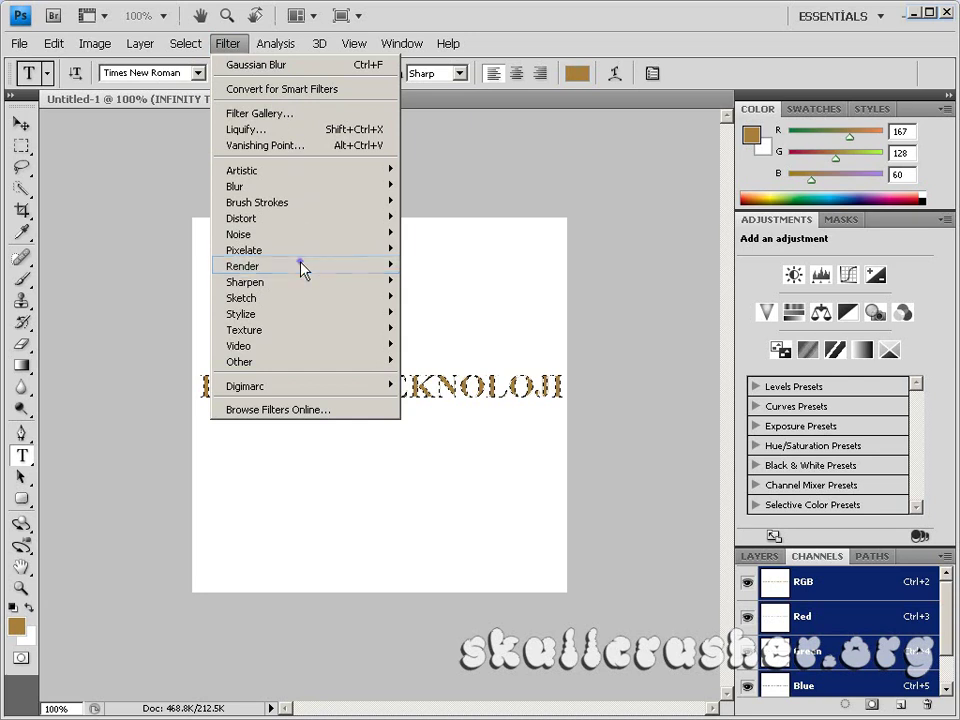
pyautogui.moveTo(302, 266)
pyautogui.click(430, 266)
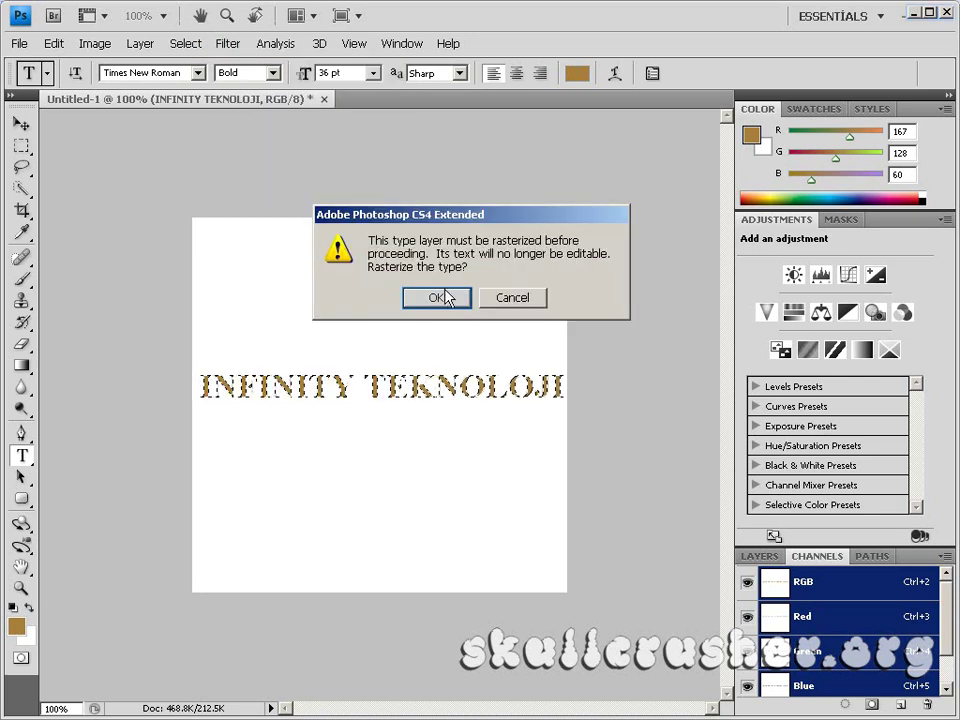
pyautogui.click(437, 299)
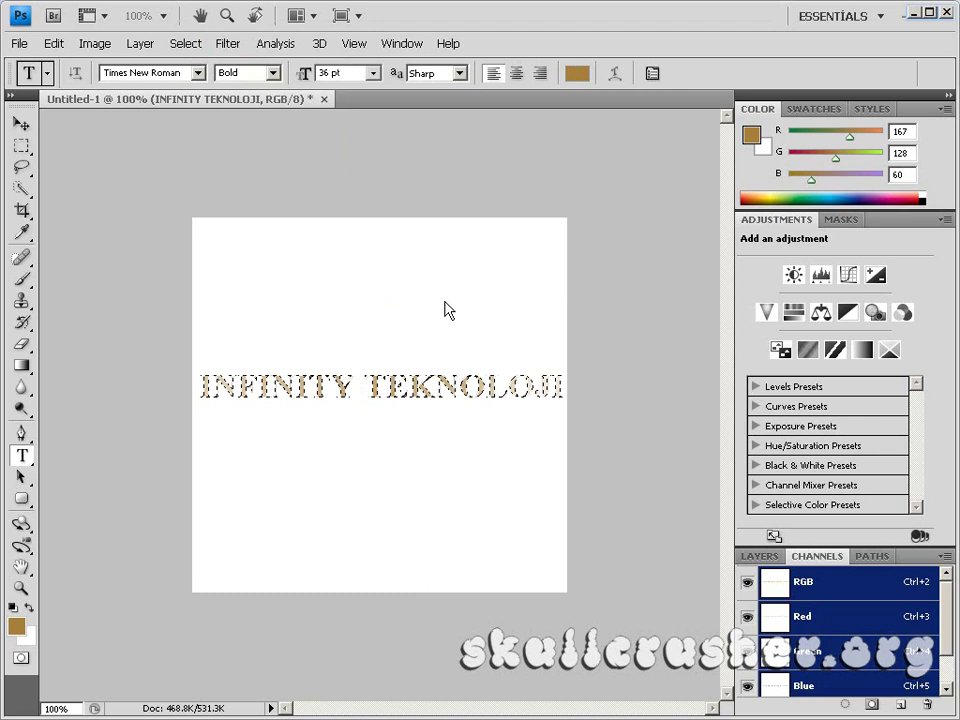
pyautogui.hotkey('ctrl', 'f')
# - Apply Lighting Effects with a Spotlight, intensity 35, focus 67, gloss 0, material 100, exposure 0, ambience 8, texture channel alpha and height 100
pyautogui.click(228, 44)
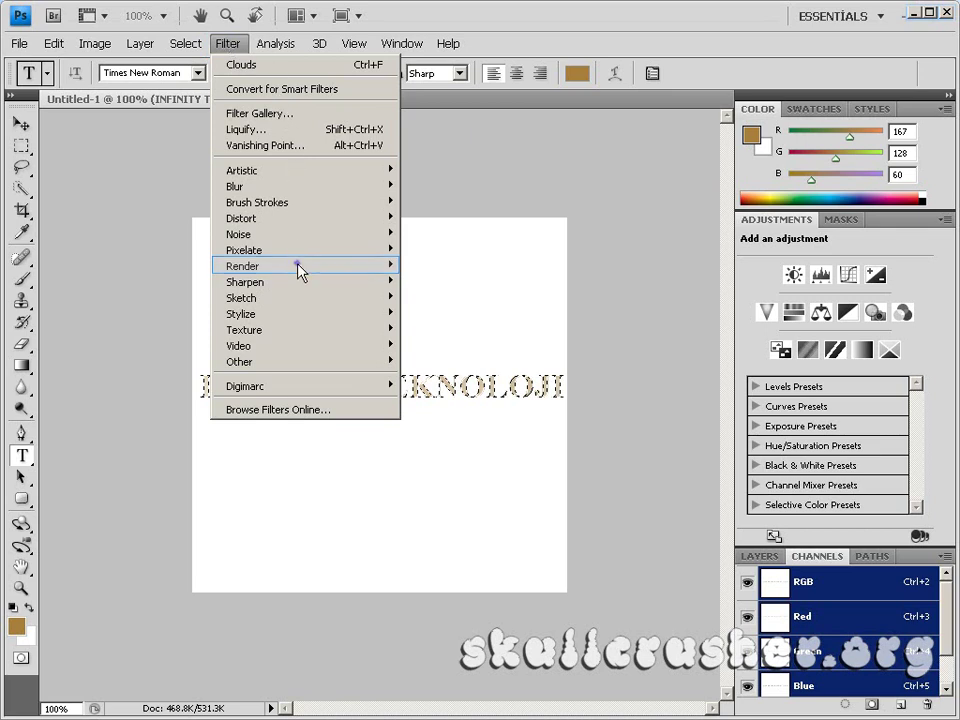
pyautogui.moveTo(300, 268)
pyautogui.click(452, 329)
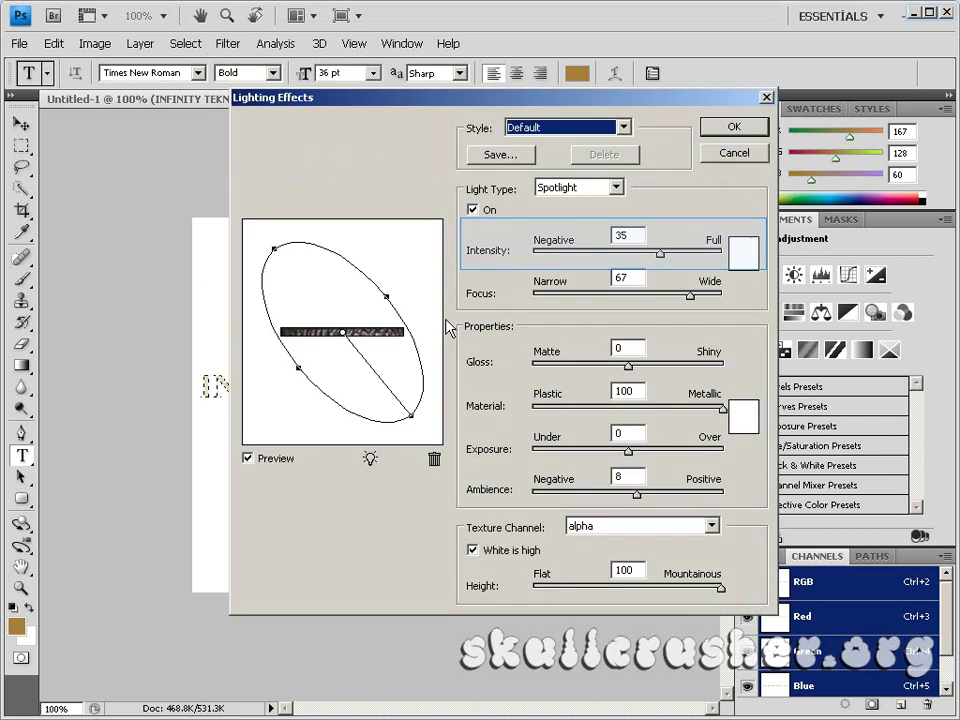
pyautogui.press('Tab')
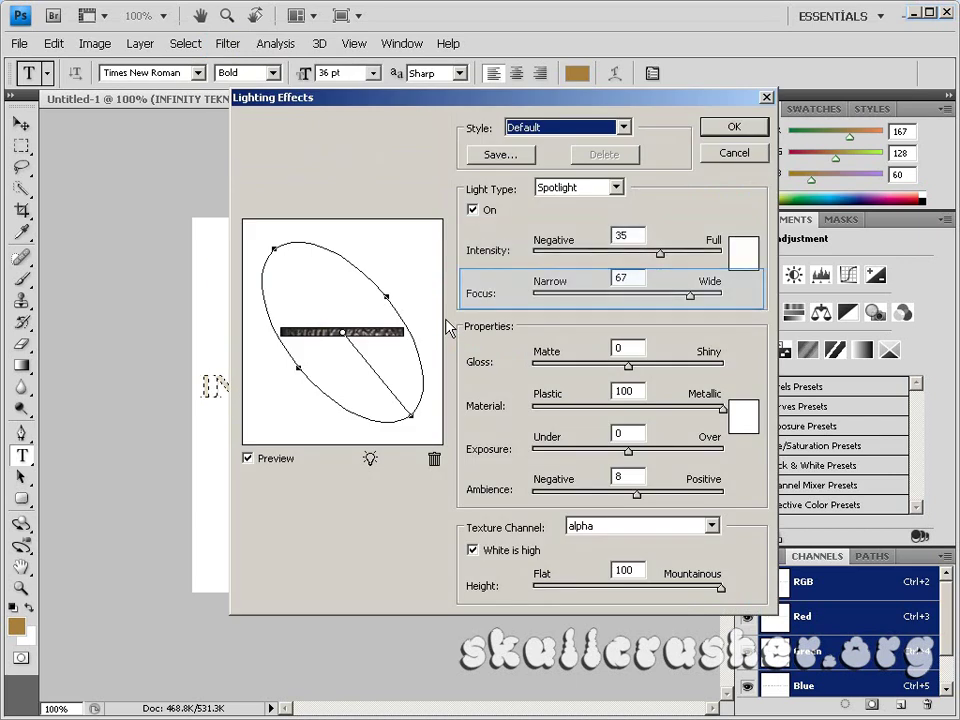
pyautogui.press('Tab')
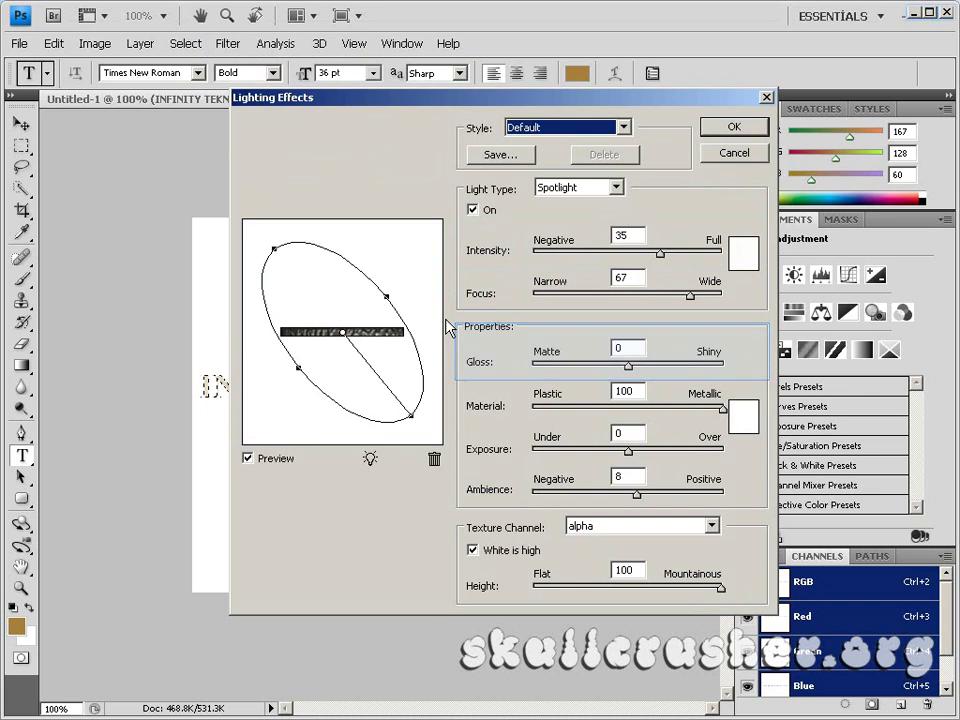
pyautogui.press('Tab')
pyautogui.press('Tab')
pyautogui.press('Tab')
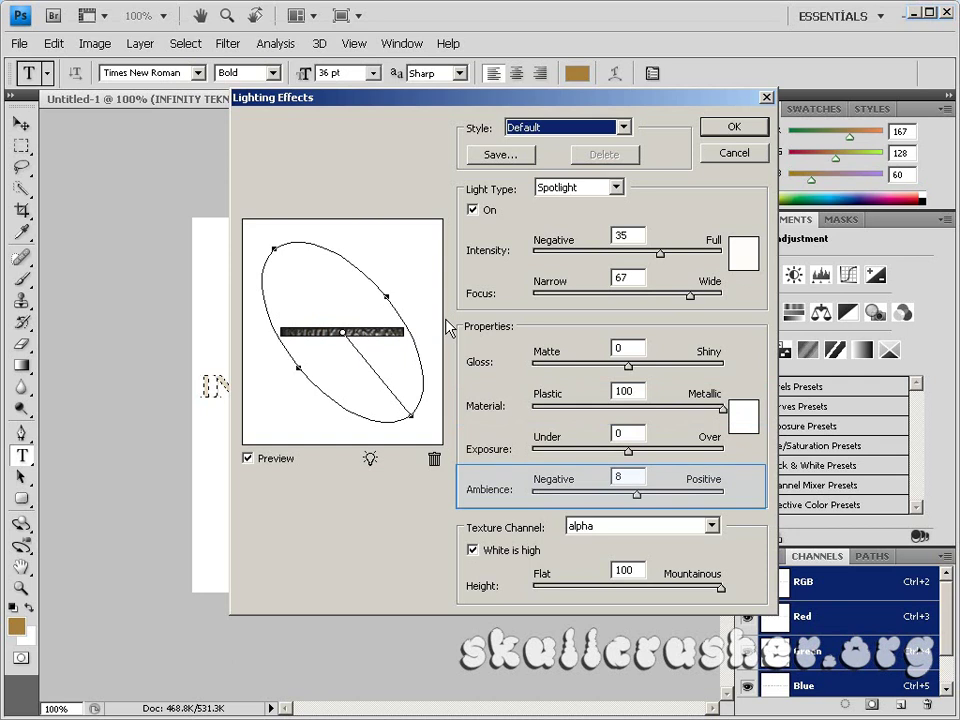
pyautogui.press('Tab')
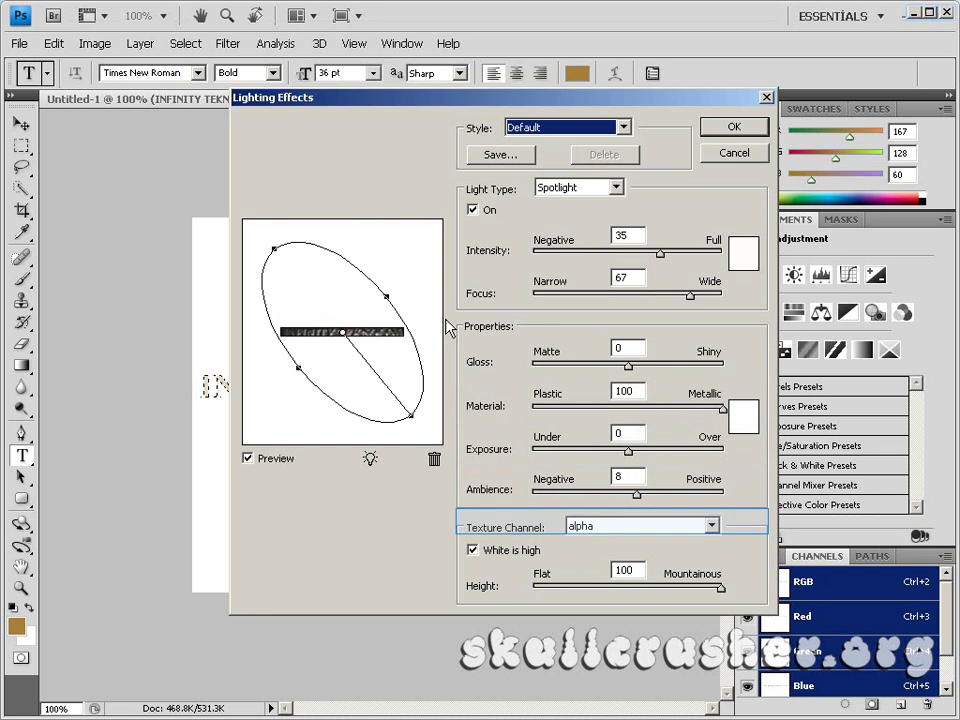
pyautogui.press('Tab')
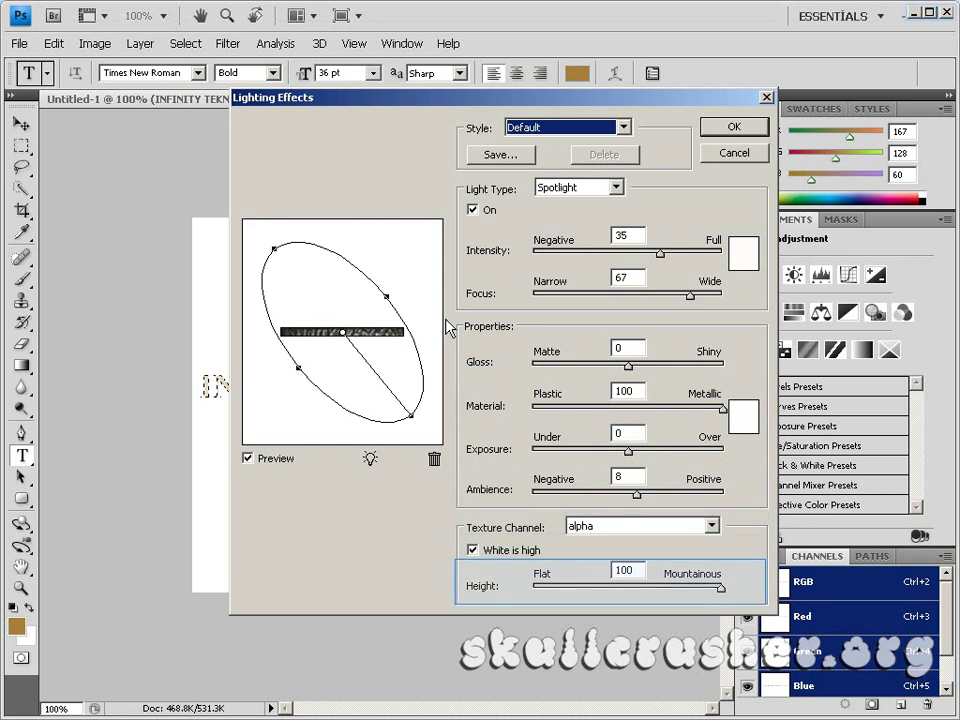
pyautogui.click(734, 128)
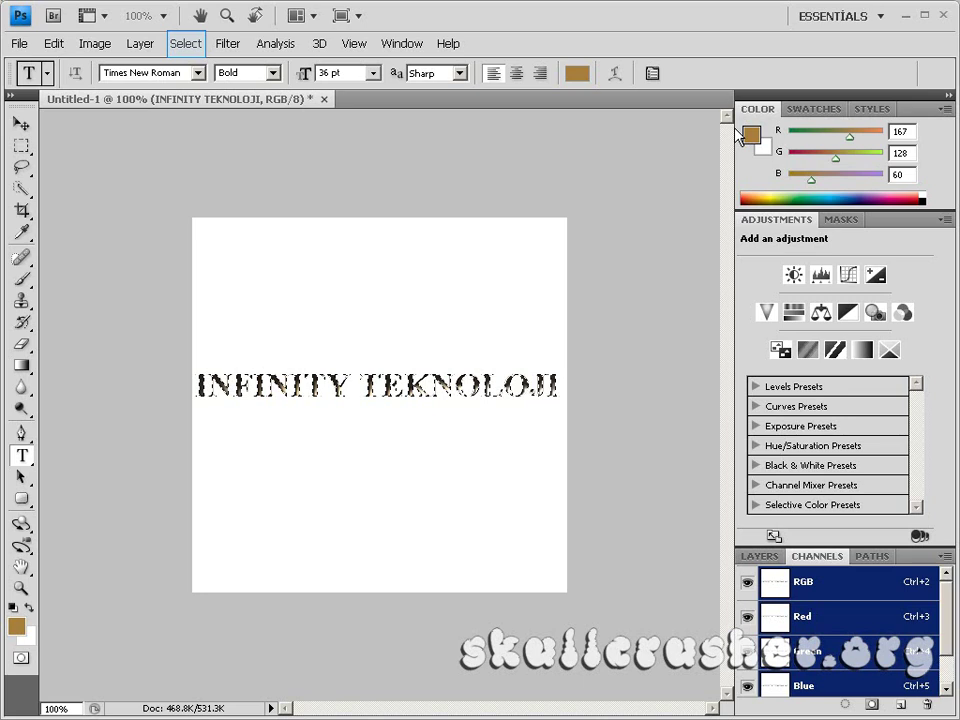
# - Deselect the letters and apply Hue/Saturation to the text layer with hue 1, saturation 53 and lightness -16
pyautogui.click(185, 46)
pyautogui.click(208, 80)
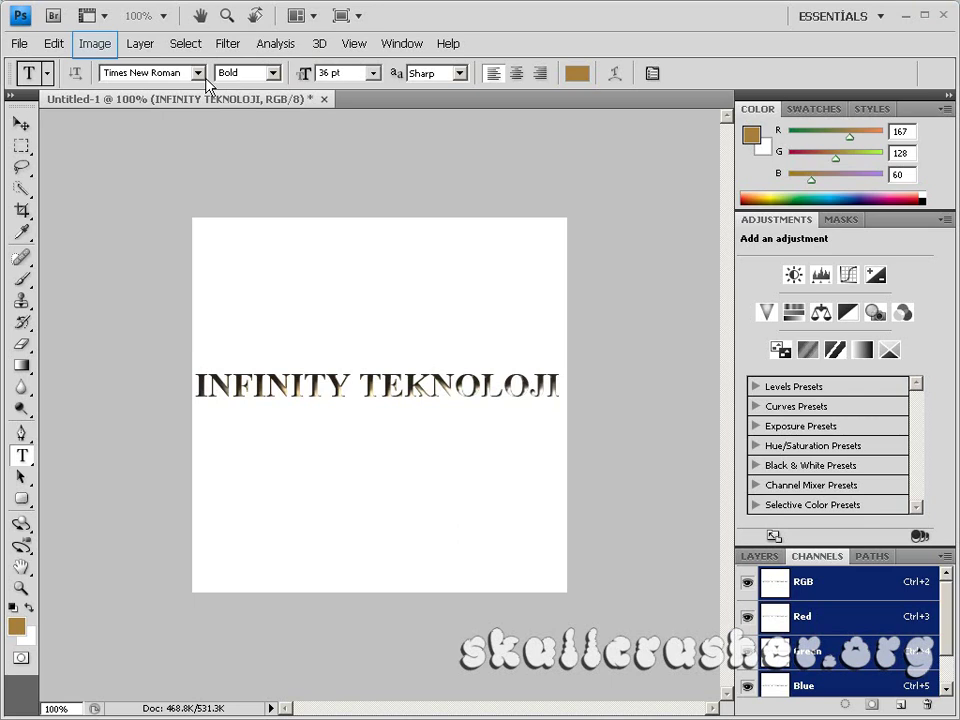
pyautogui.click(95, 47)
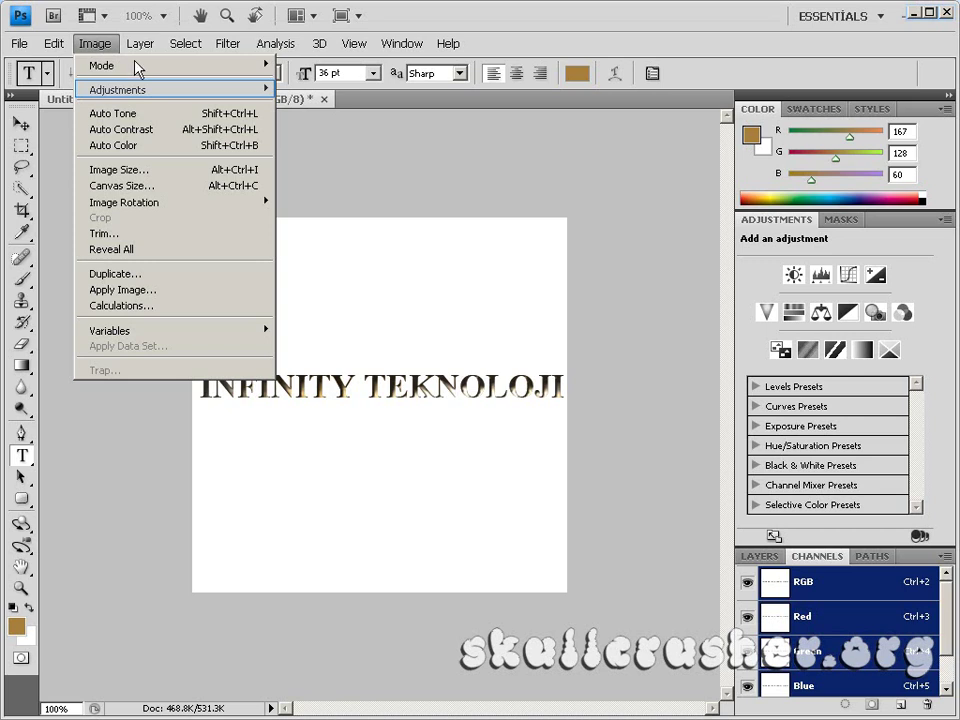
pyautogui.moveTo(142, 89)
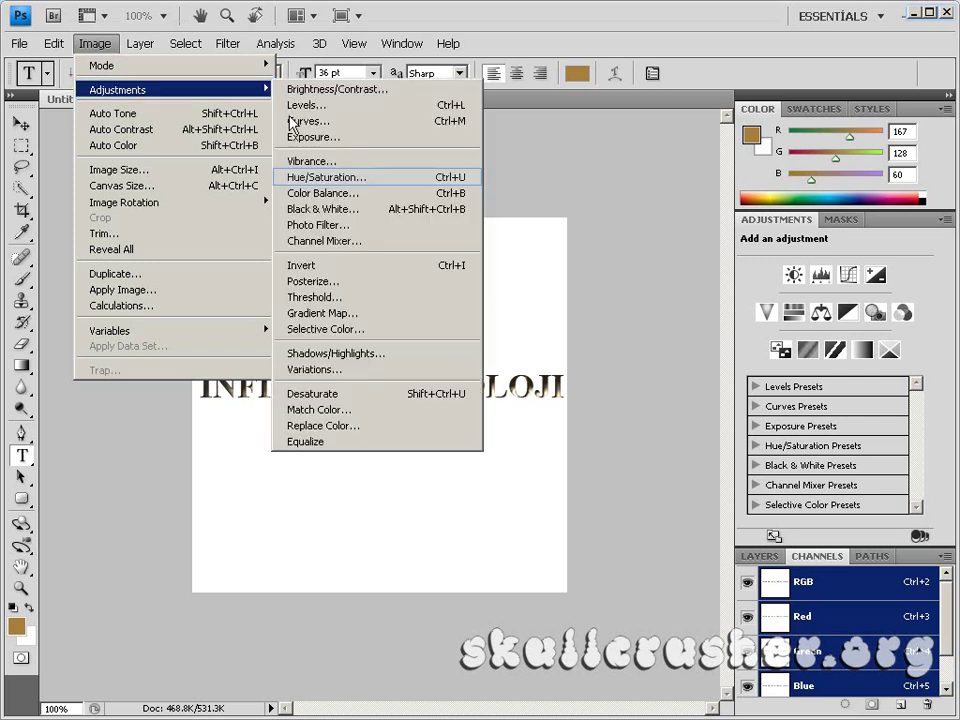
pyautogui.click(325, 178)
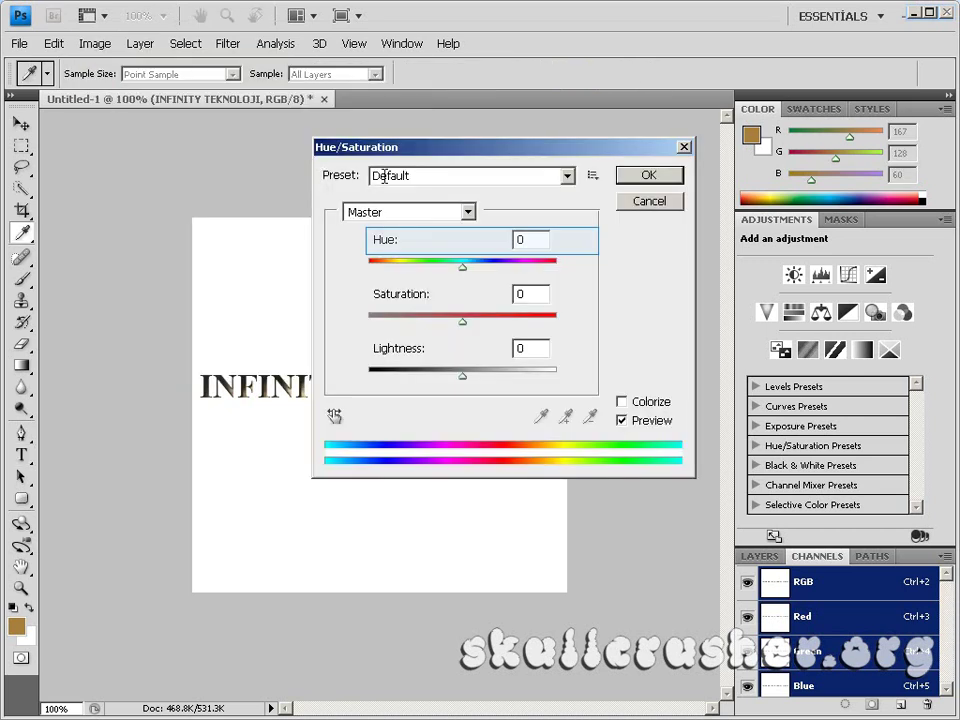
pyautogui.doubleClick(518, 239)
pyautogui.write('1')
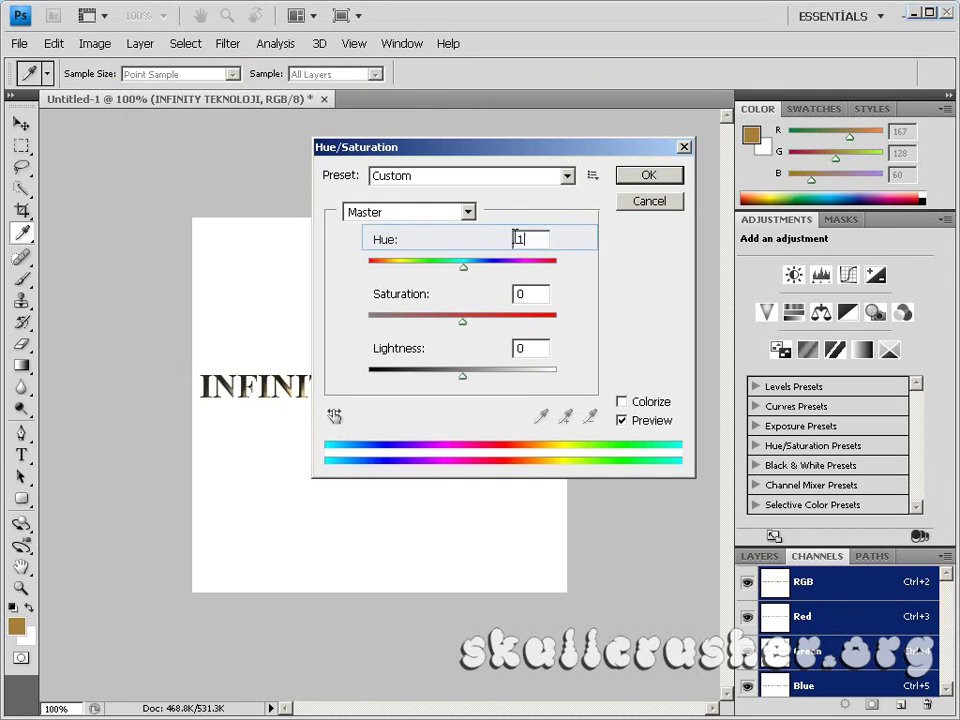
pyautogui.press('Tab')
pyautogui.write('53')
pyautogui.press('Tab')
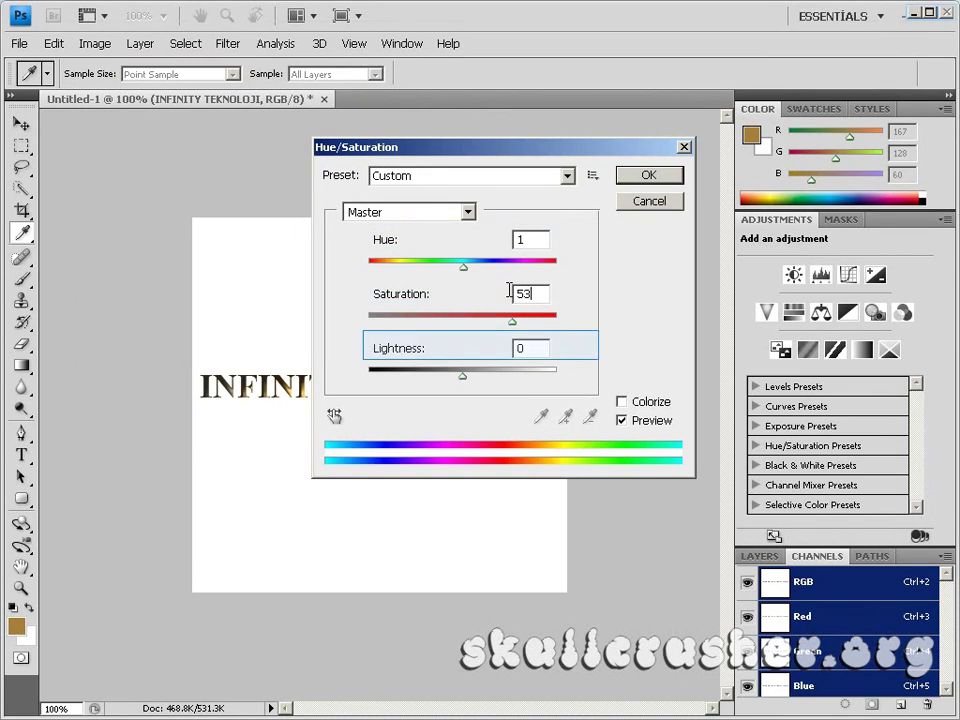
pyautogui.doubleClick(518, 347)
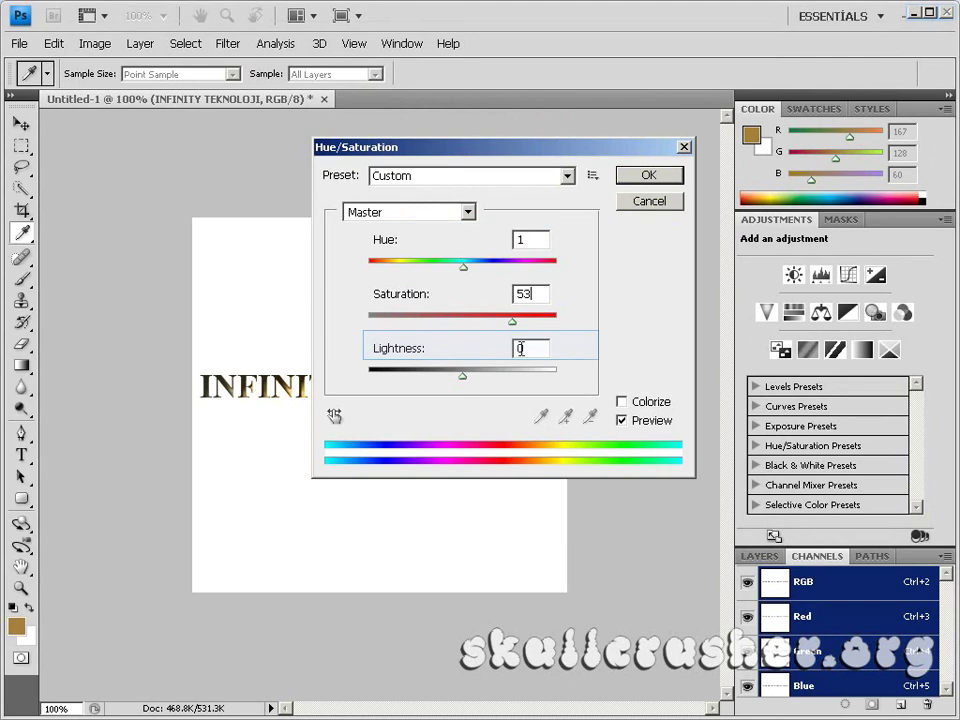
pyautogui.write('-16')
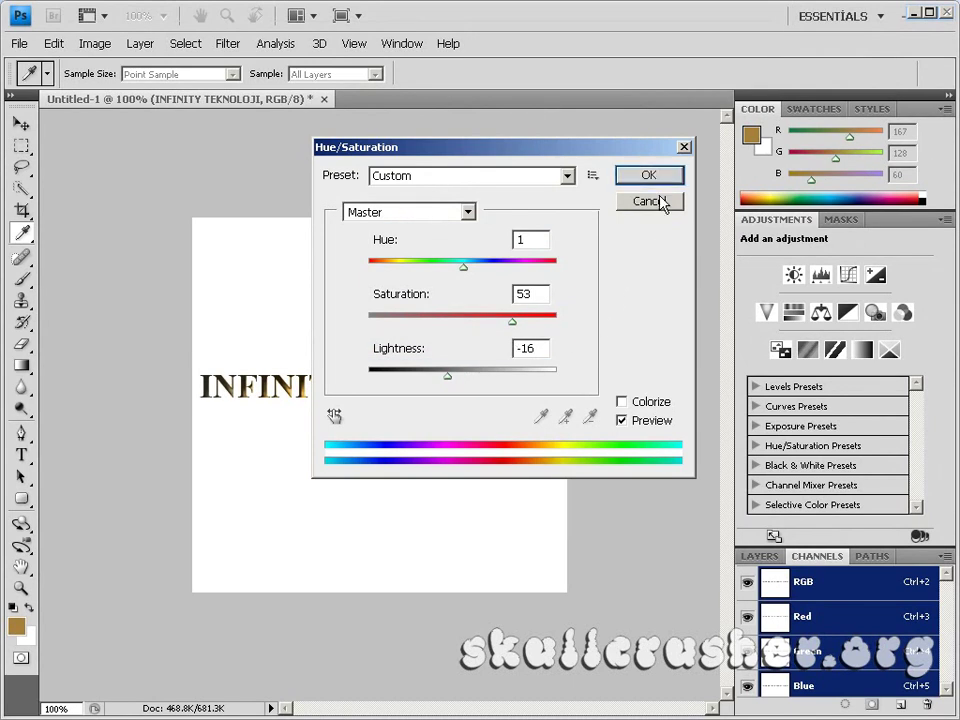
pyautogui.click(660, 181)
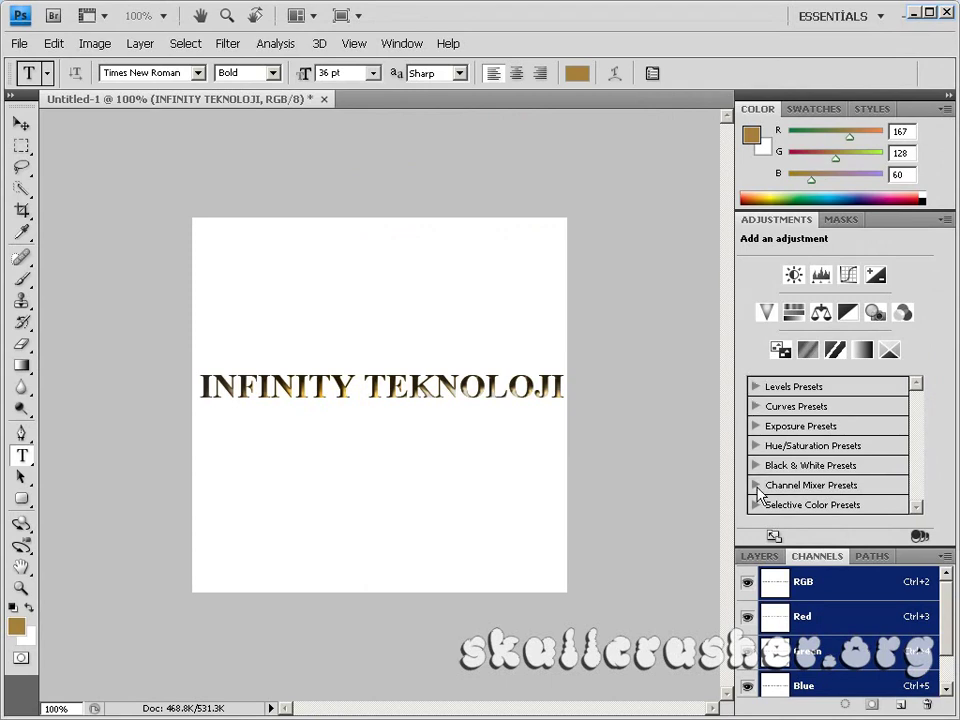
# - Duplicate the INFINITY TEKNOLOJI layer and hide the copy
pyautogui.click(760, 556)
pyautogui.moveTo(815, 617); pyautogui.dragTo(903, 705)
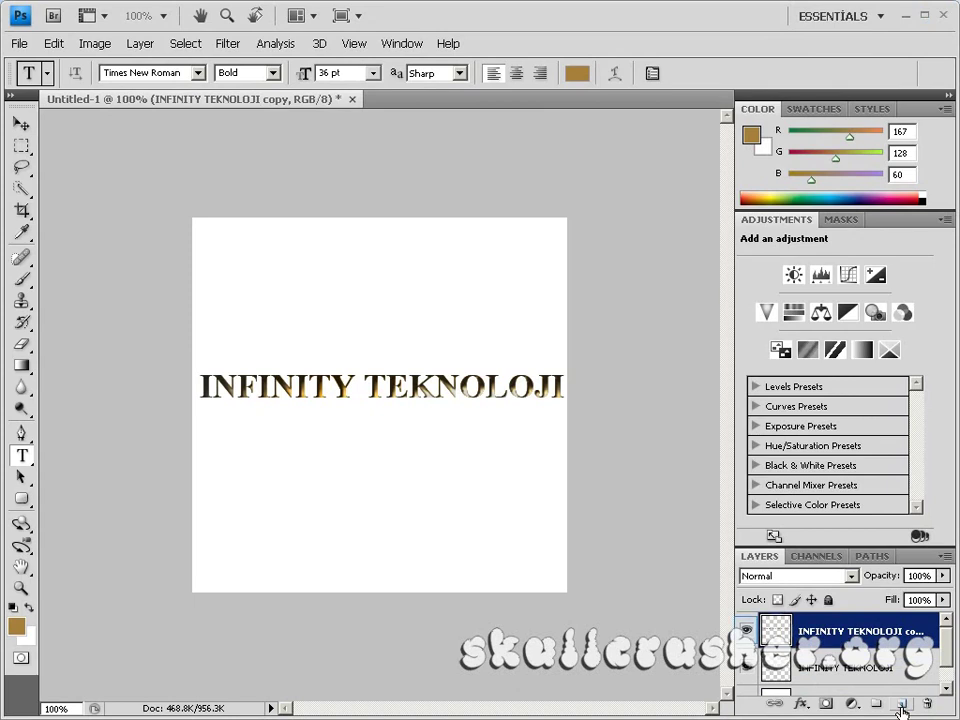
pyautogui.click(745, 630)
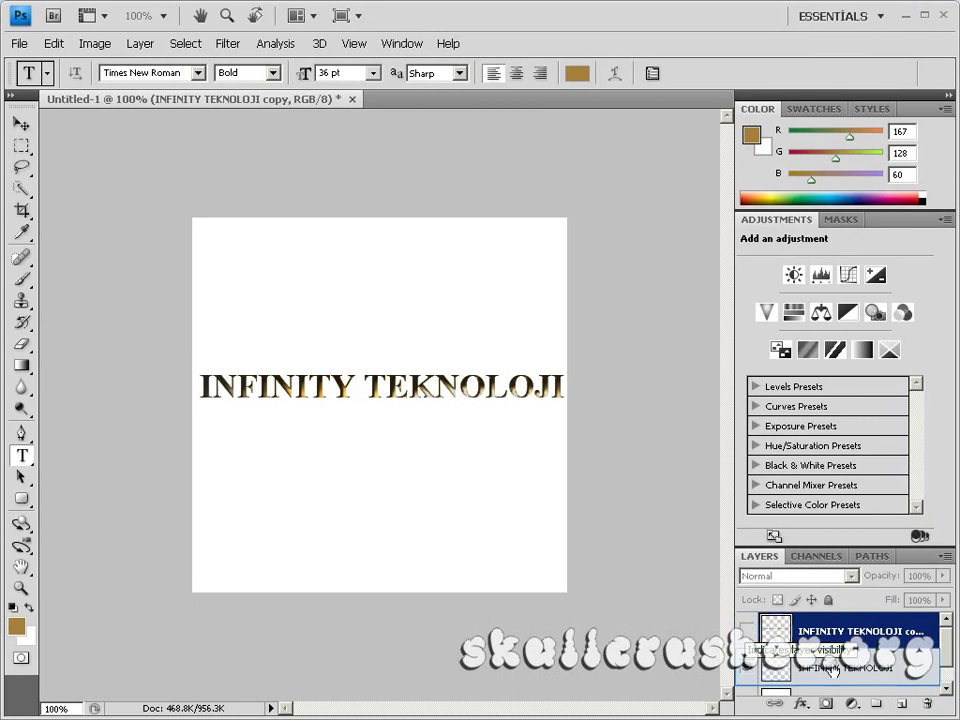
# - Merge the original INFINITY TEKNOLOJI layer with the background, leaving the hidden copy out of the merge
pyautogui.click(836, 668)
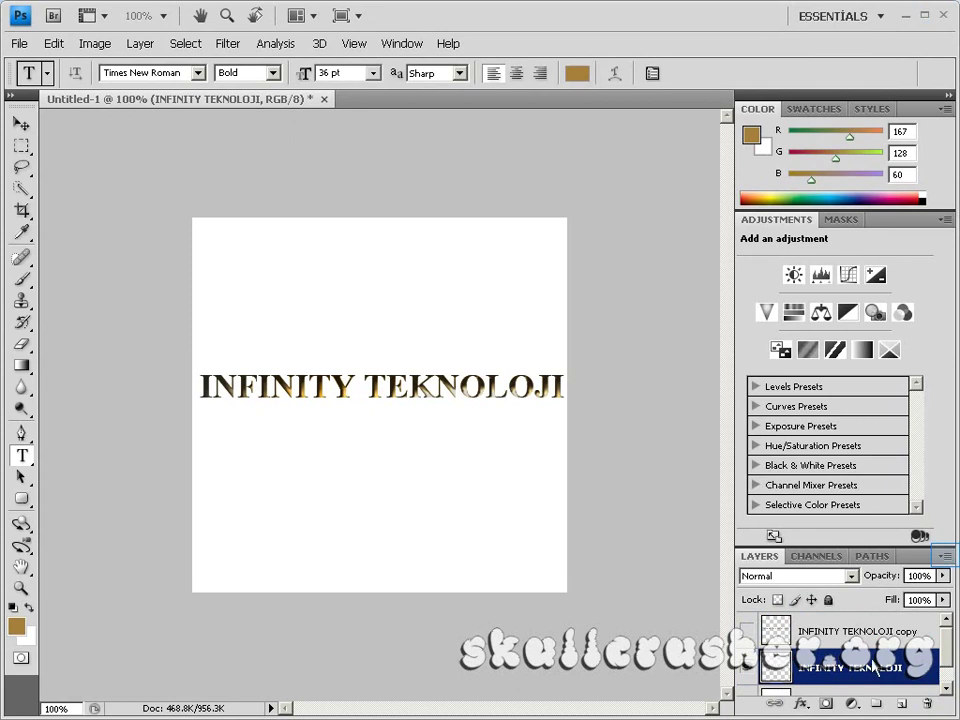
pyautogui.click(943, 556)
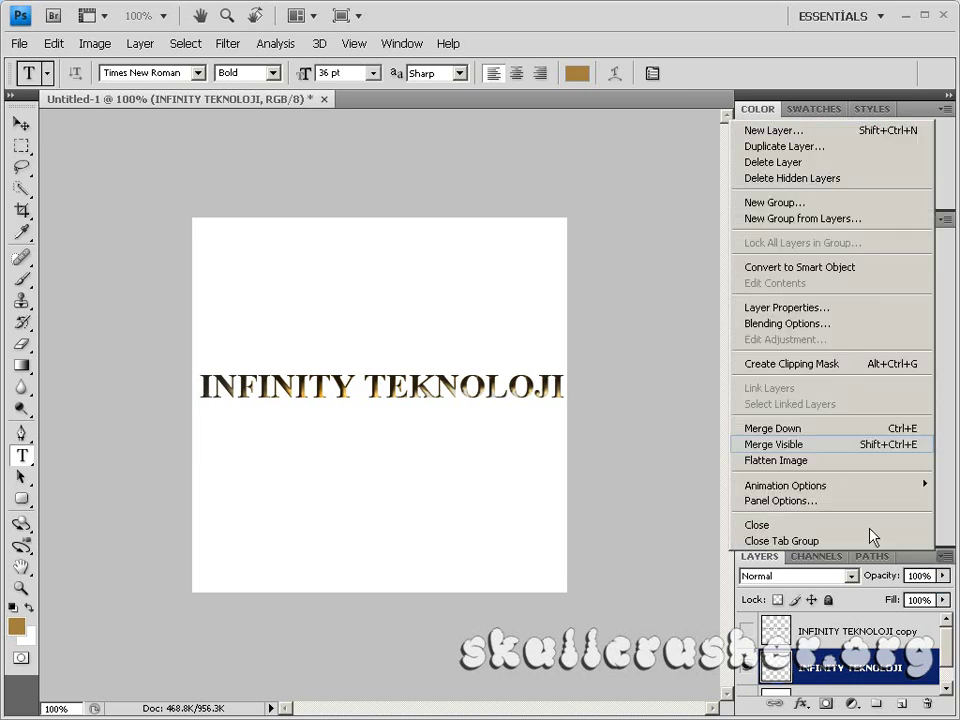
pyautogui.click(843, 446)
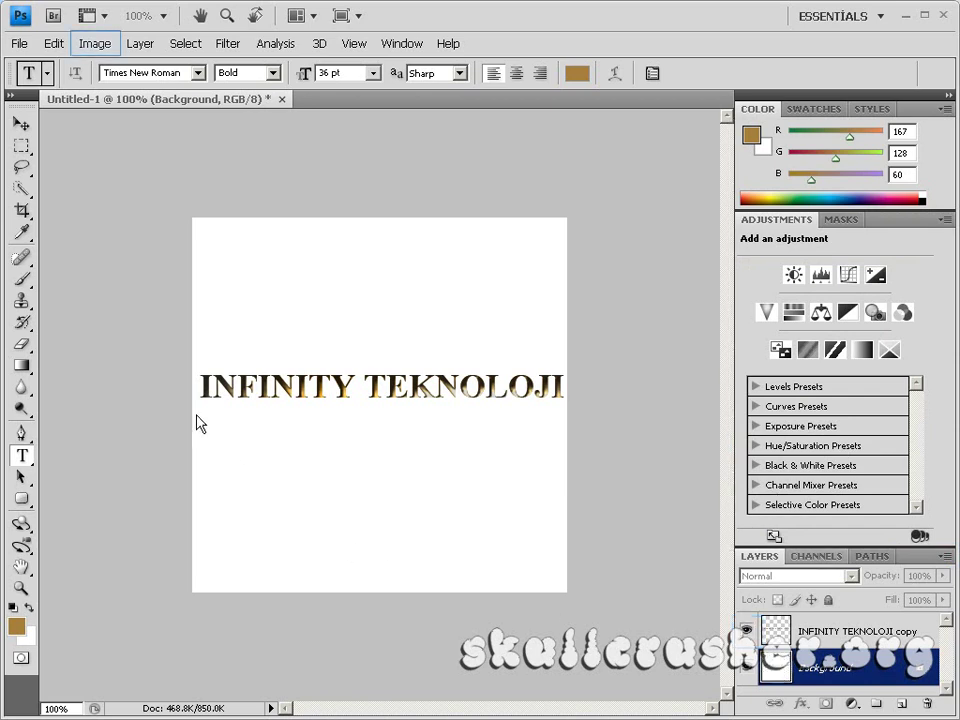
# - Apply Hue/Saturation to the merged Background layer with hue 9 and saturation 54
pyautogui.click(95, 44)
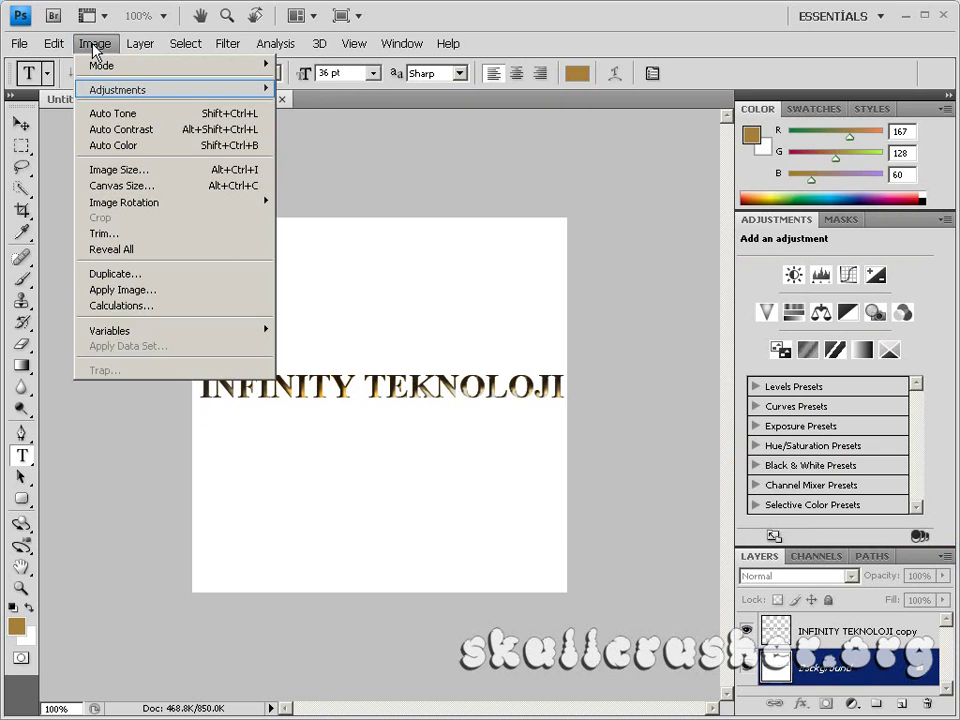
pyautogui.moveTo(146, 90)
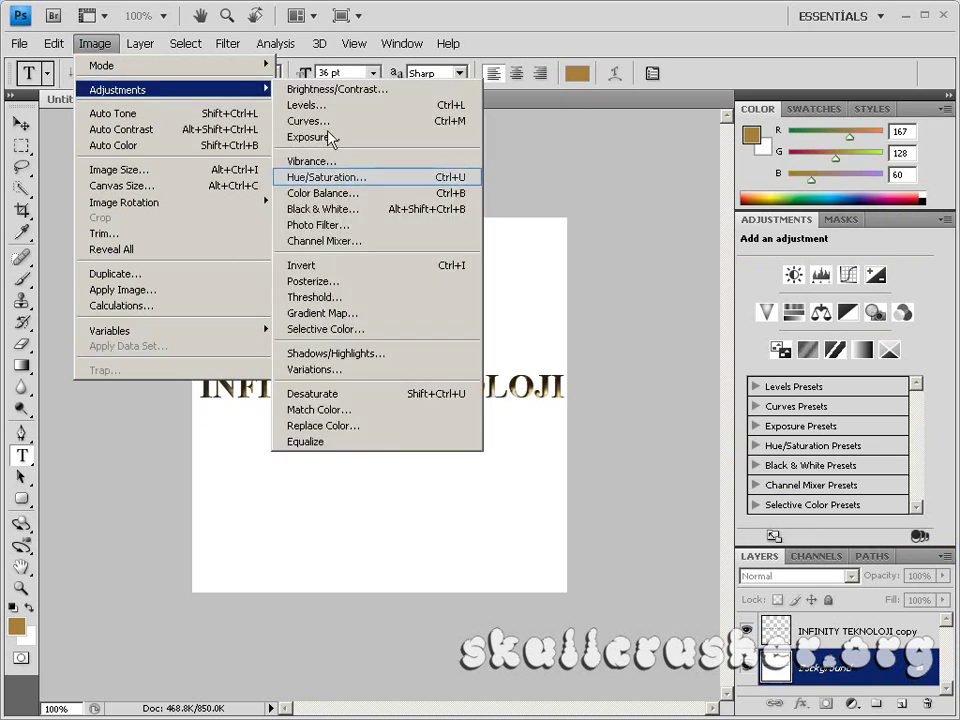
pyautogui.click(349, 178)
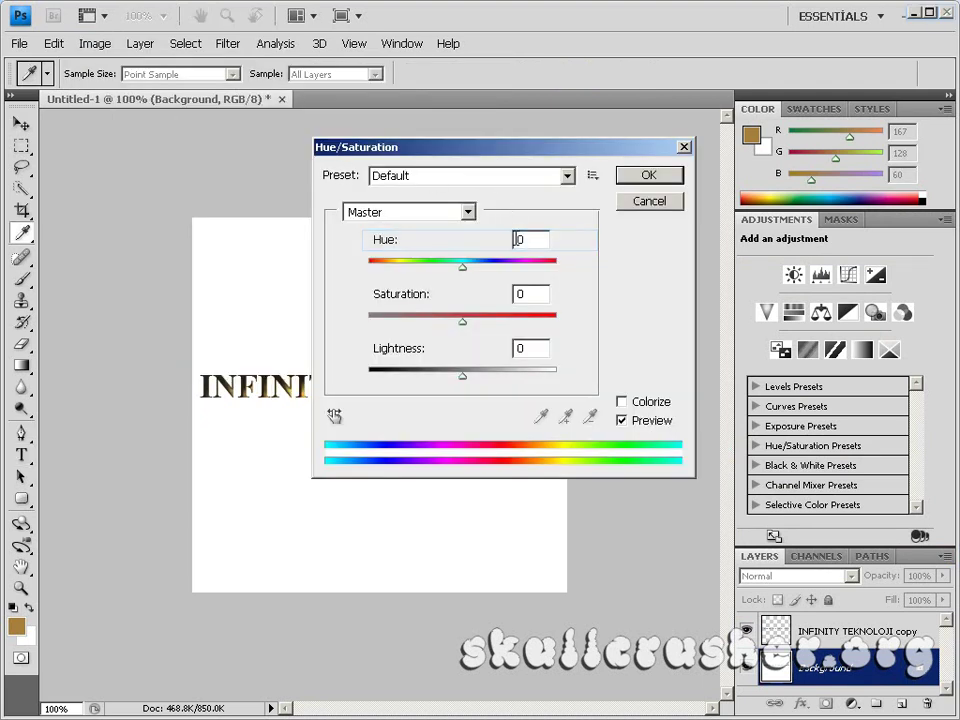
pyautogui.moveTo(514, 236); pyautogui.dragTo(517, 234)
pyautogui.press('Tab')
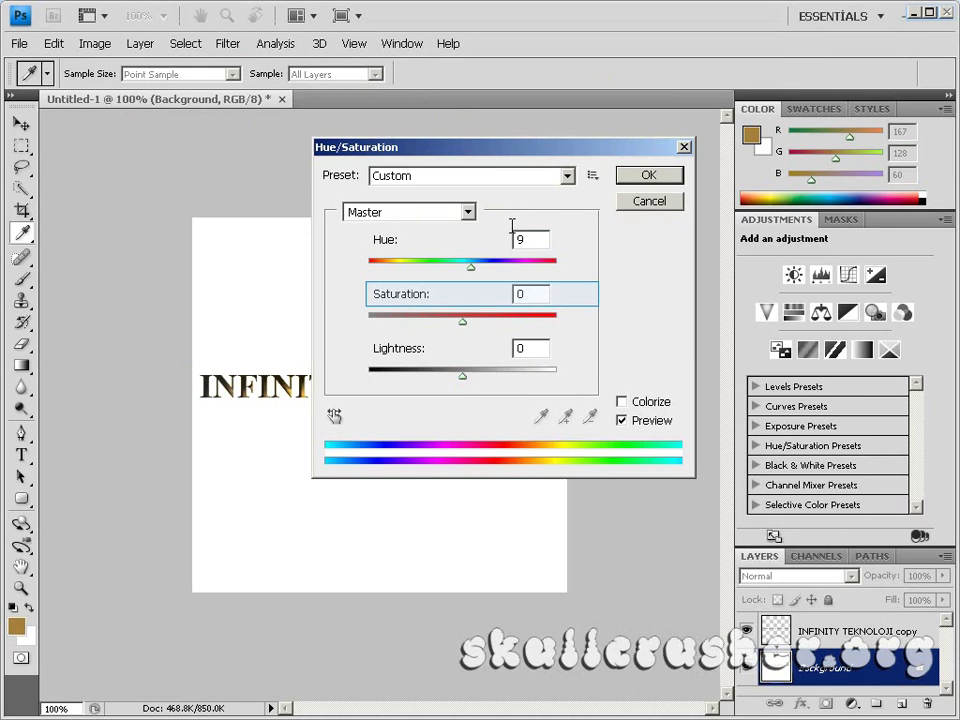
pyautogui.write('64')
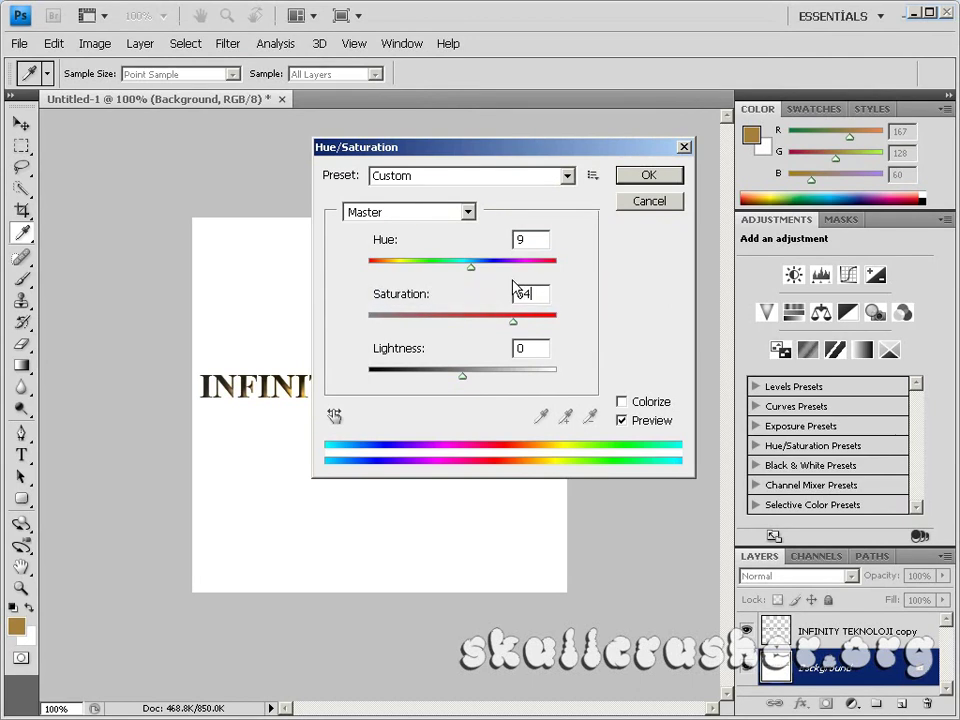
pyautogui.click(645, 178)
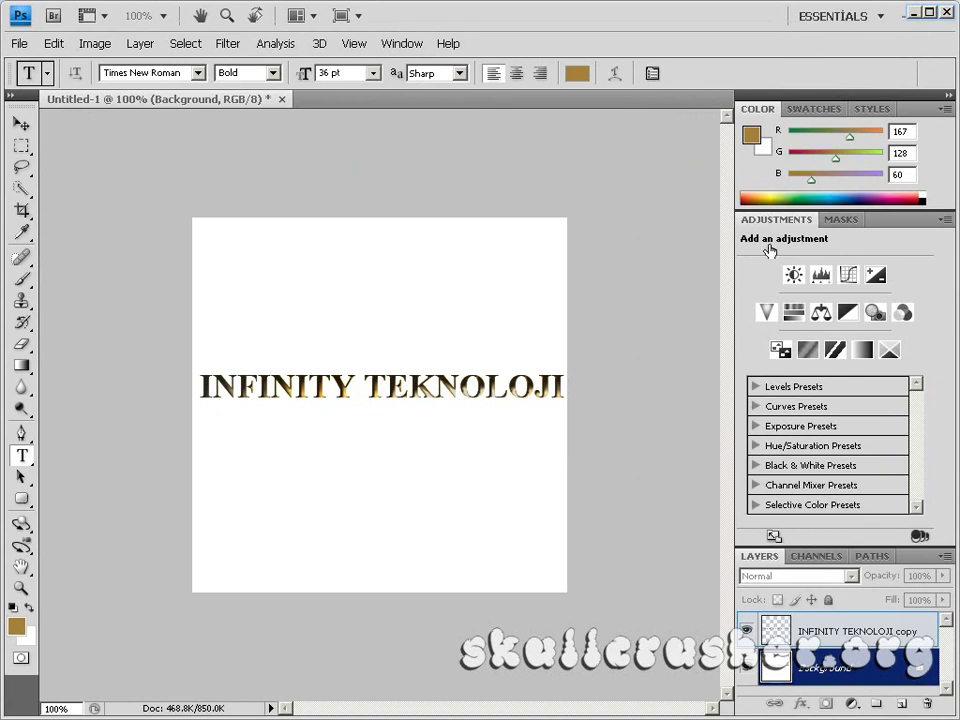
# - Apply Hue/Saturation to the INFINITY TEKNOLOJI copy layer with hue 38 and saturation 25
pyautogui.click(843, 630)
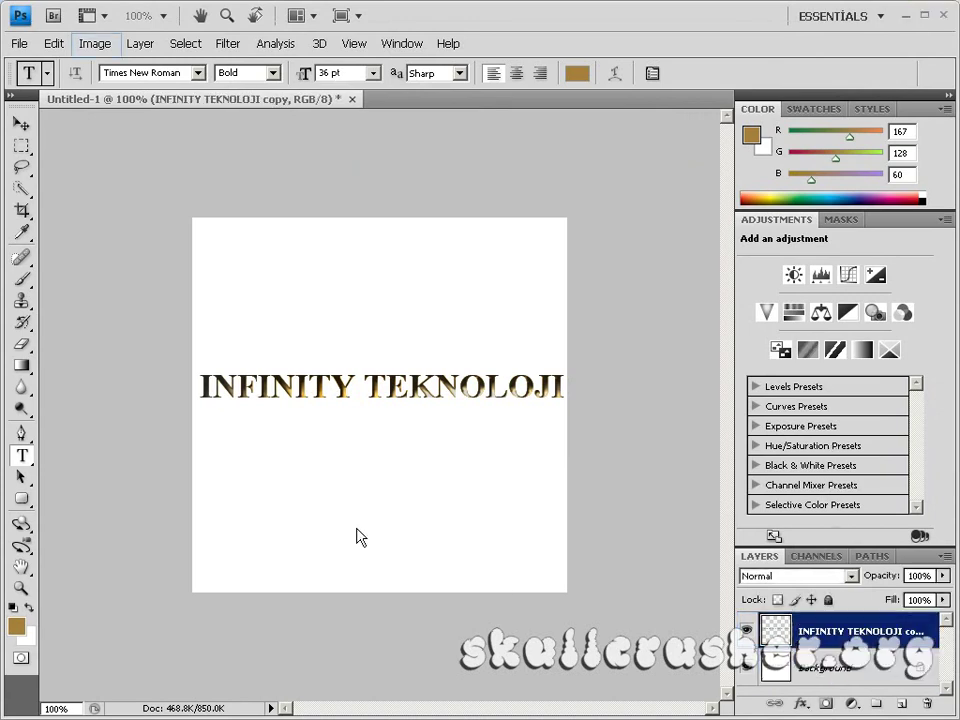
pyautogui.click(96, 46)
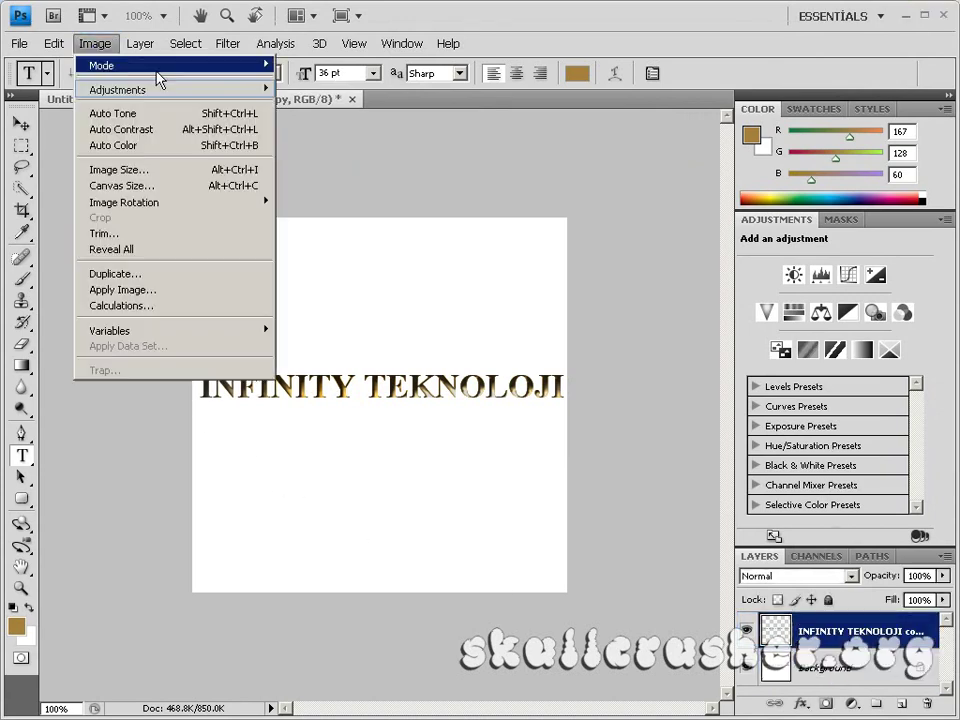
pyautogui.moveTo(160, 90)
pyautogui.click(320, 177)
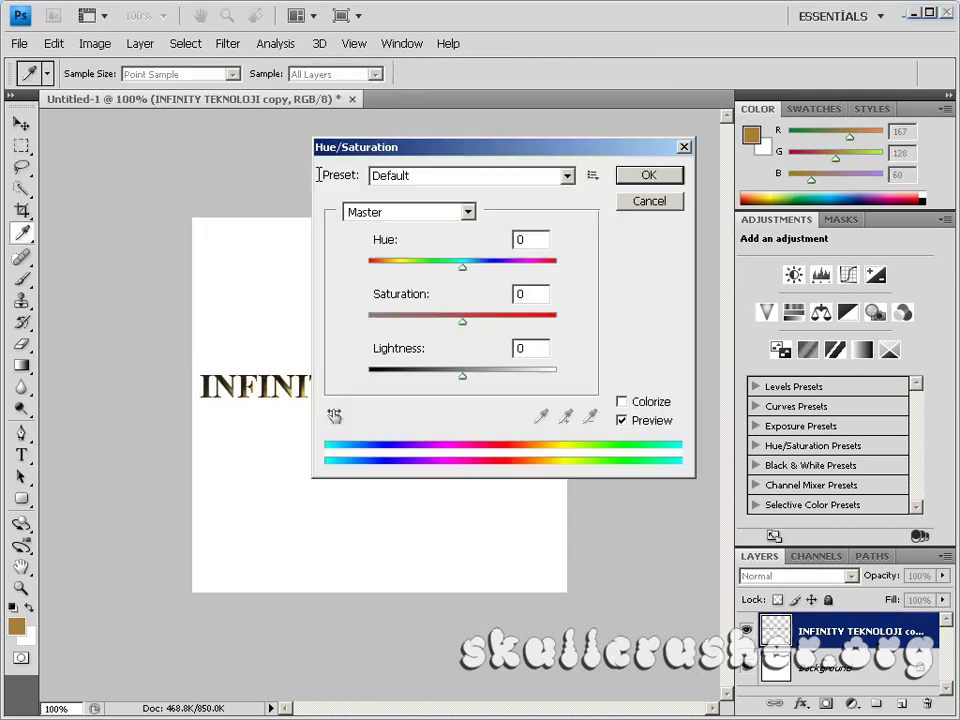
pyautogui.doubleClick(516, 241)
pyautogui.write('38')
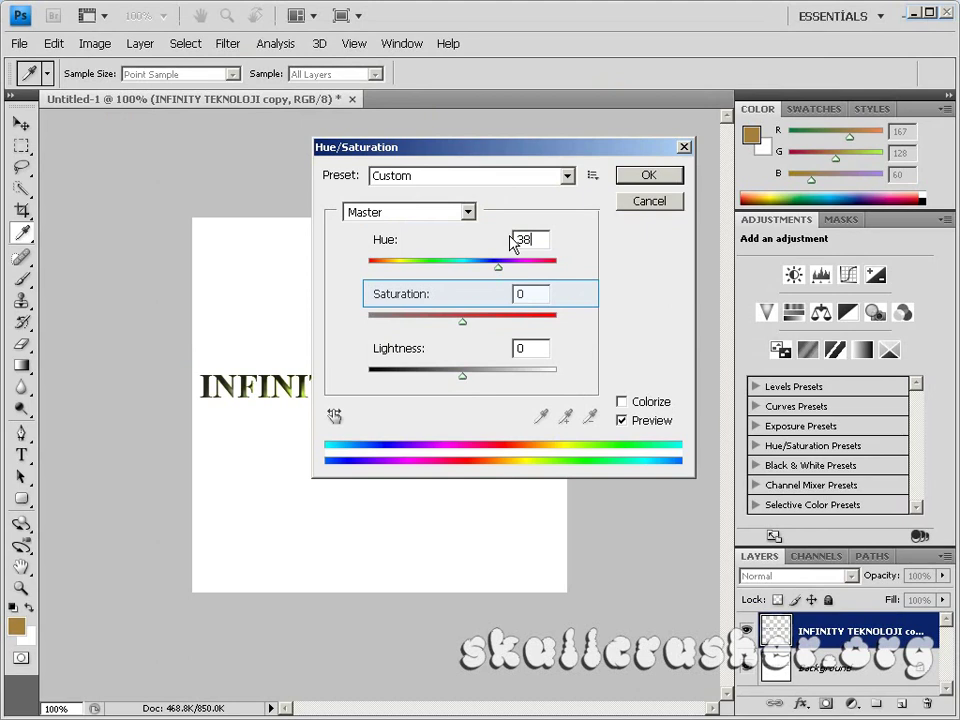
pyautogui.doubleClick(518, 294)
pyautogui.write('25')
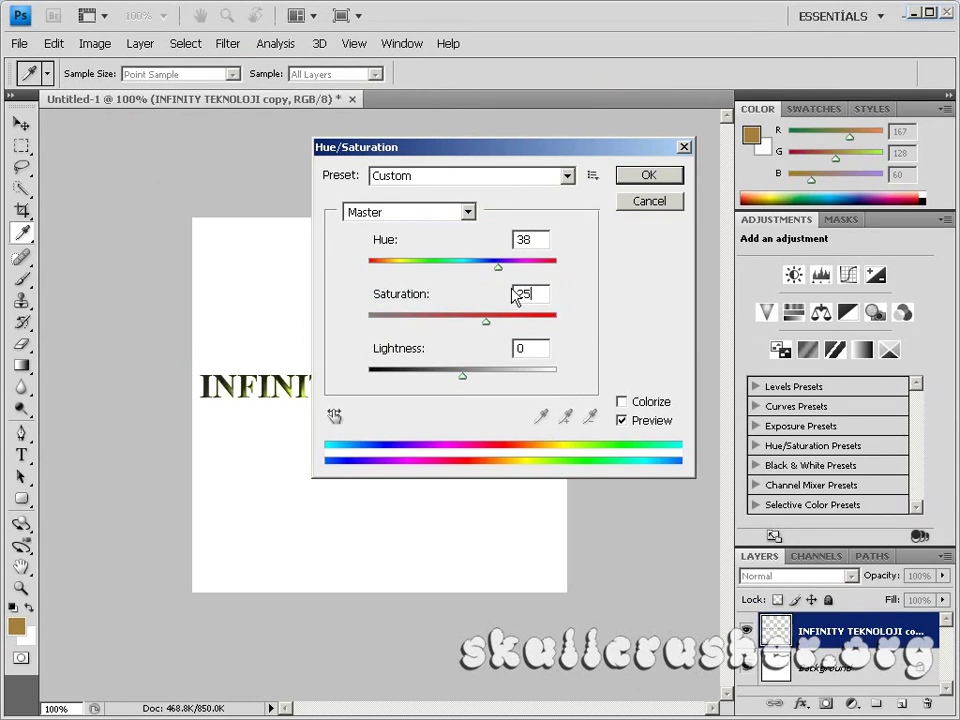
pyautogui.click(638, 178)
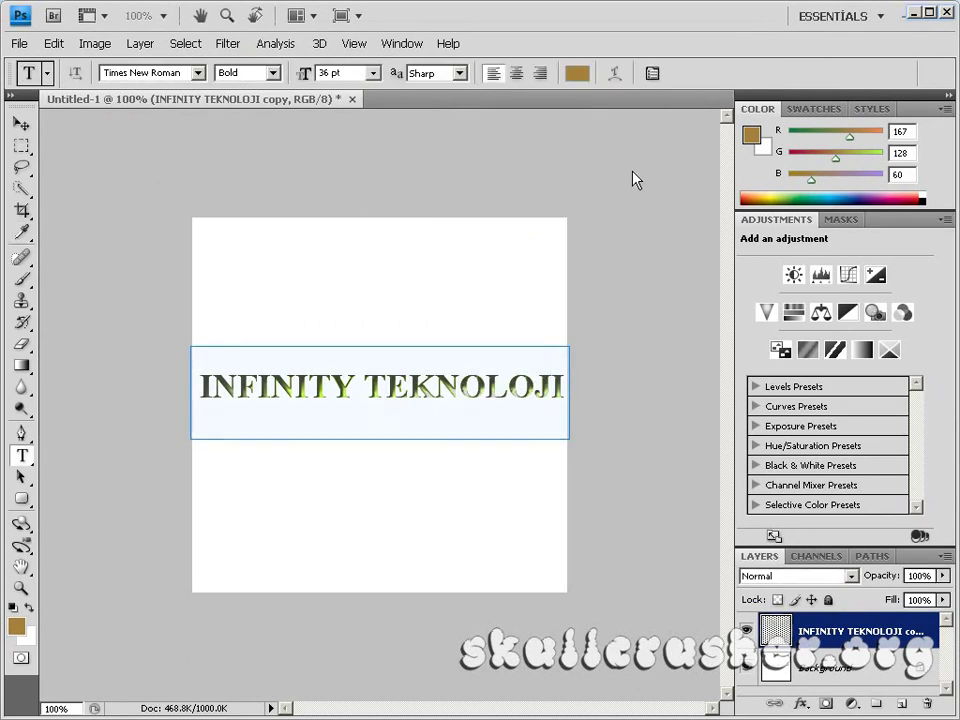